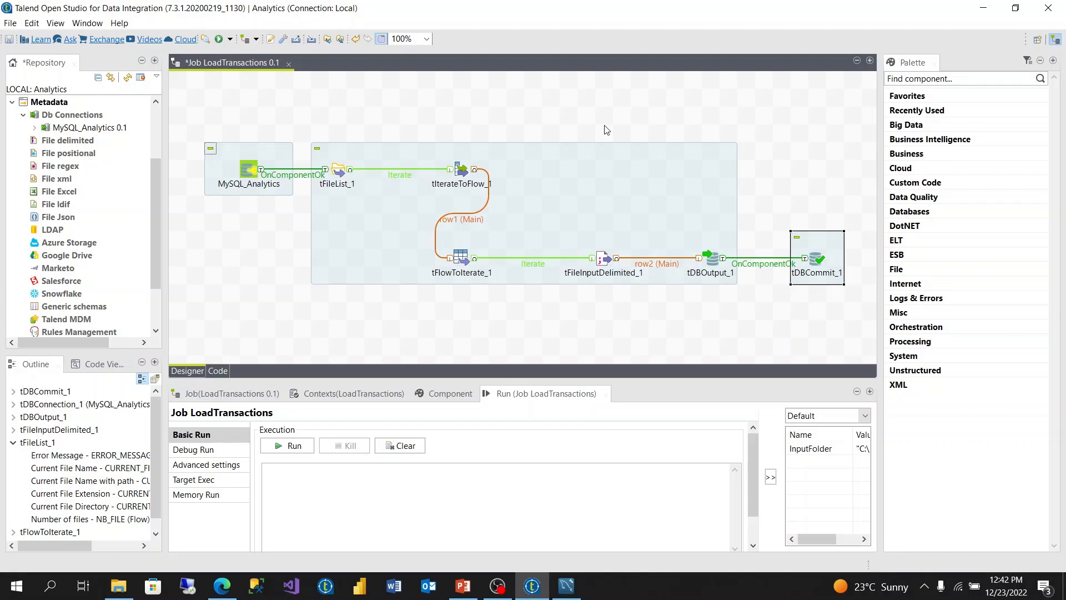
# Step: Switch from Talend to MySQL Workbench to view the analytics.transactions query results
pyautogui.click(566, 586)
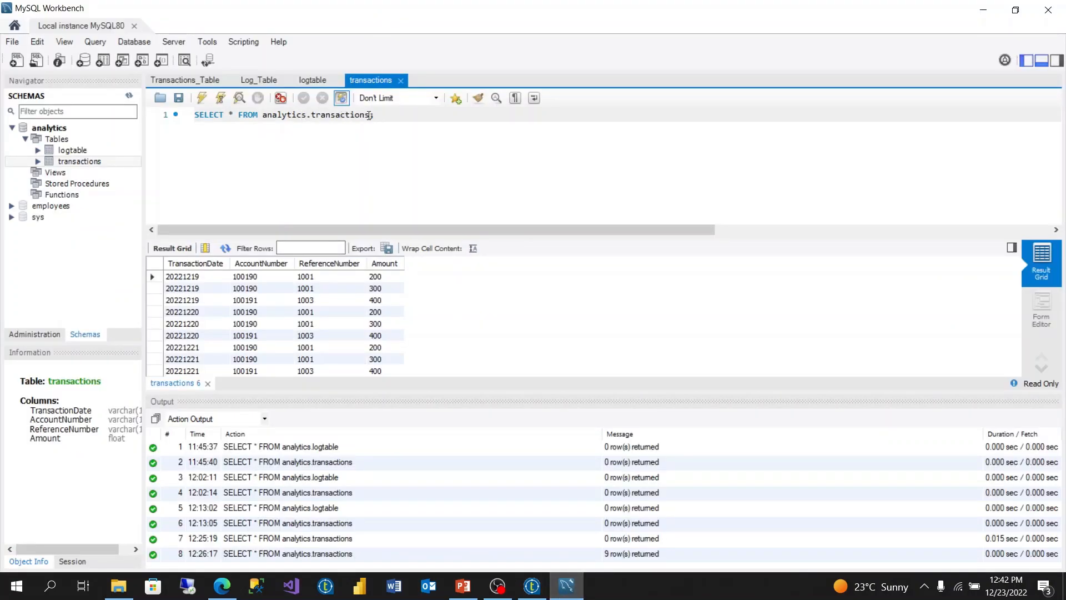
# Step: Rerun the transactions query (9 rows), then run the logtable query, which returns 0 rows
pyautogui.click(202, 98)
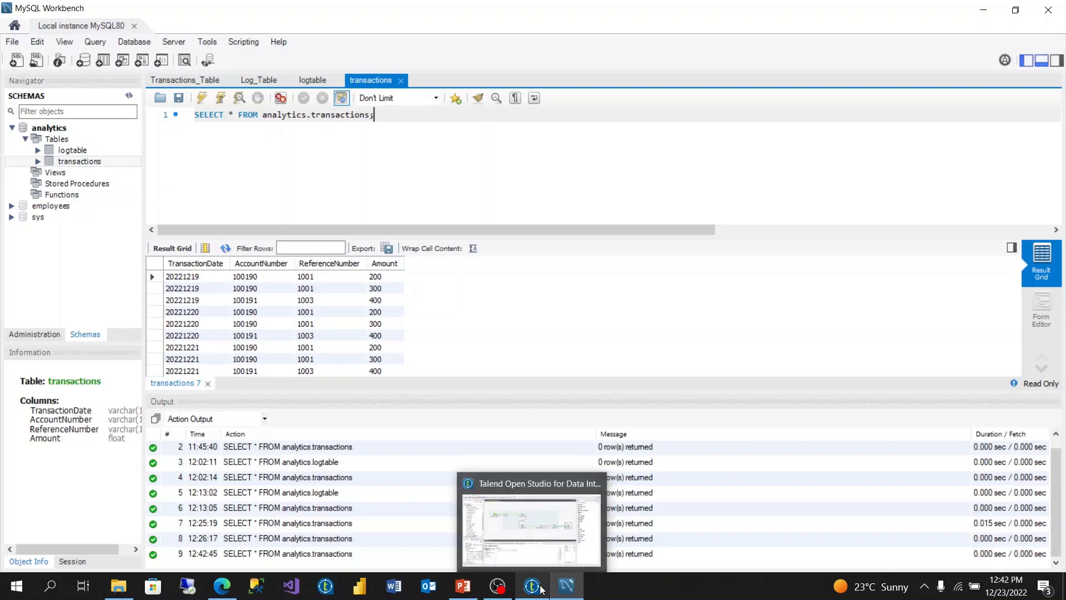
pyautogui.click(312, 81)
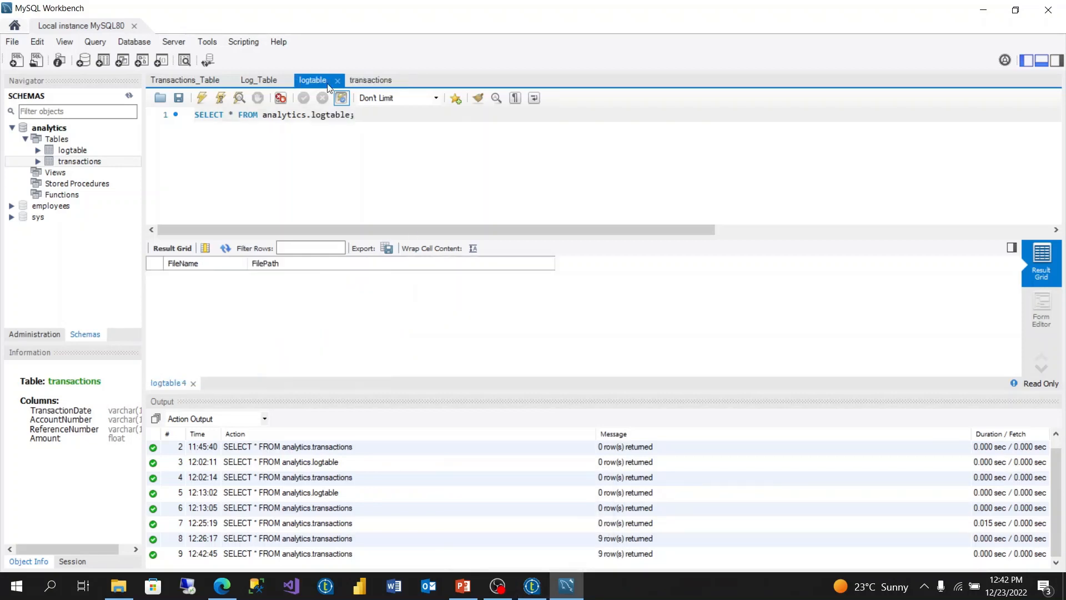
pyautogui.click(201, 100)
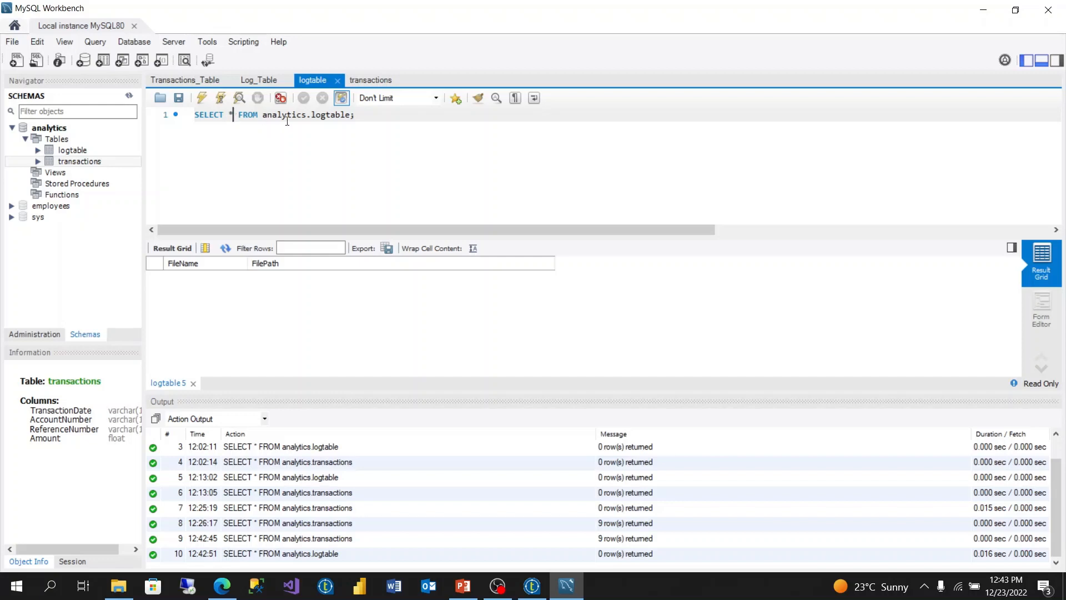
# Step: Rewrite the logtable query as SELECT filename FROM logtable, dropping the analytics. prefix and semicolon
pyautogui.press('BackSpace')
pyautogui.write('filename')
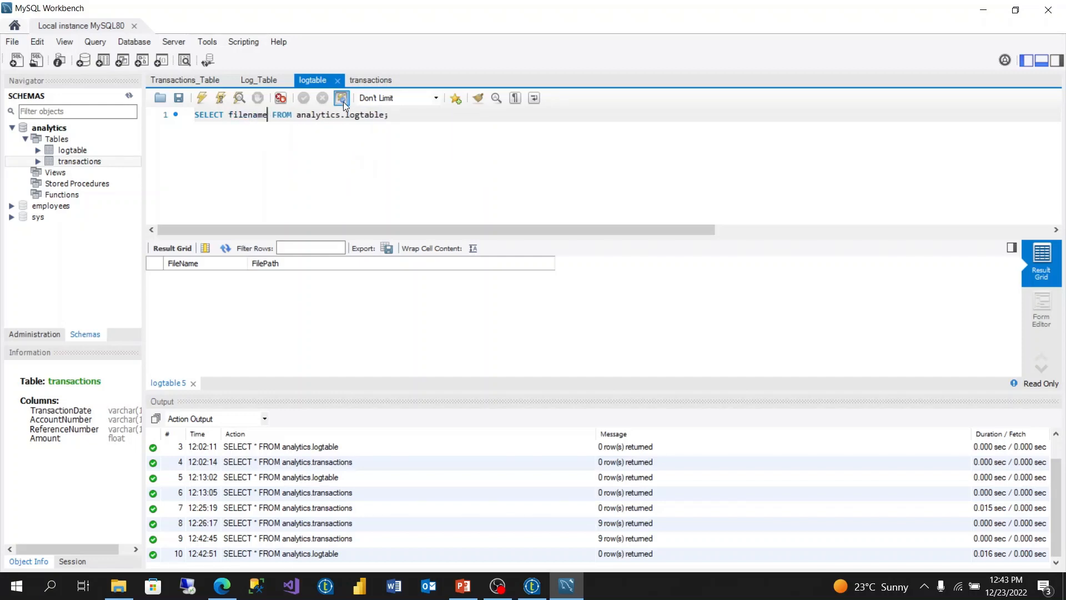
pyautogui.click(348, 122)
pyautogui.click(348, 117)
pyautogui.press('BackSpace')
pyautogui.press('BackSpace')
pyautogui.press('BackSpace')
pyautogui.press('BackSpace')
pyautogui.press('BackSpace')
pyautogui.press('BackSpace')
pyautogui.press('BackSpace')
pyautogui.press('BackSpace')
pyautogui.press('BackSpace')
pyautogui.press('BackSpace')
pyautogui.click(348, 118)
pyautogui.press('BackSpace')
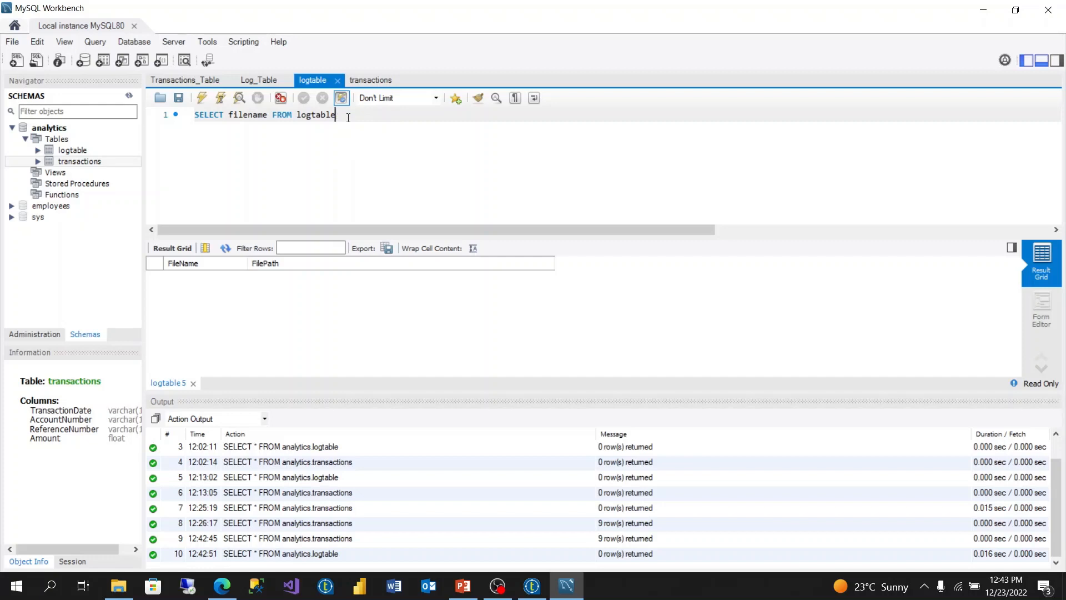
# Step: Run the filename query (0 rows), copy its text, and return to Talend
pyautogui.click(201, 98)
pyautogui.moveTo(370, 116); pyautogui.dragTo(189, 120)
pyautogui.hotkey('ctrl', 'c')
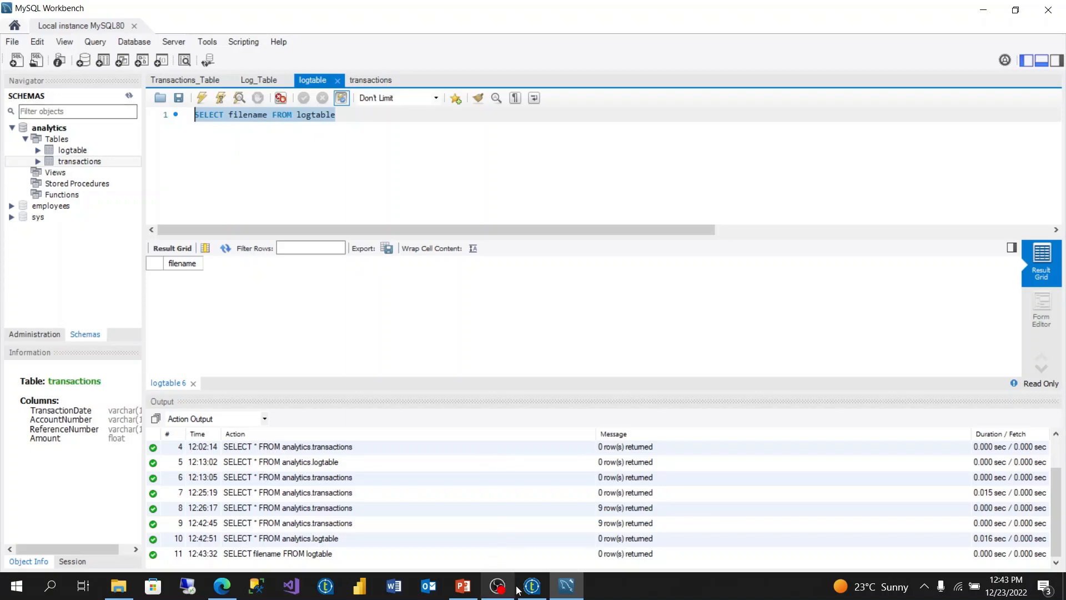
pyautogui.click(533, 587)
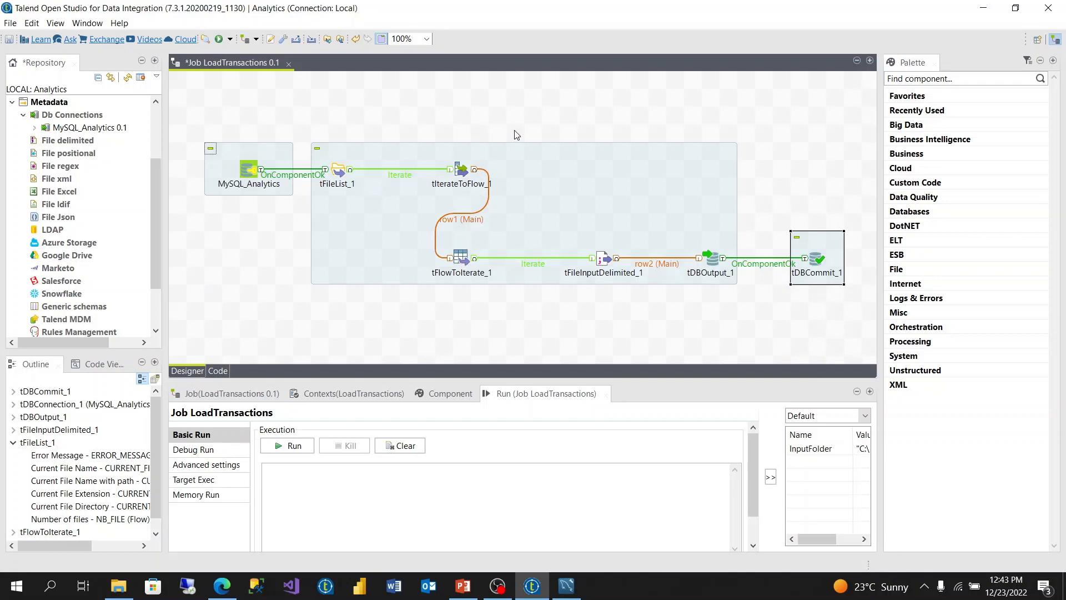
# Step: Add a MySQL input component (tDBInput_1) to the job via tmysql and open its settings
pyautogui.click(488, 104)
pyautogui.write('t')
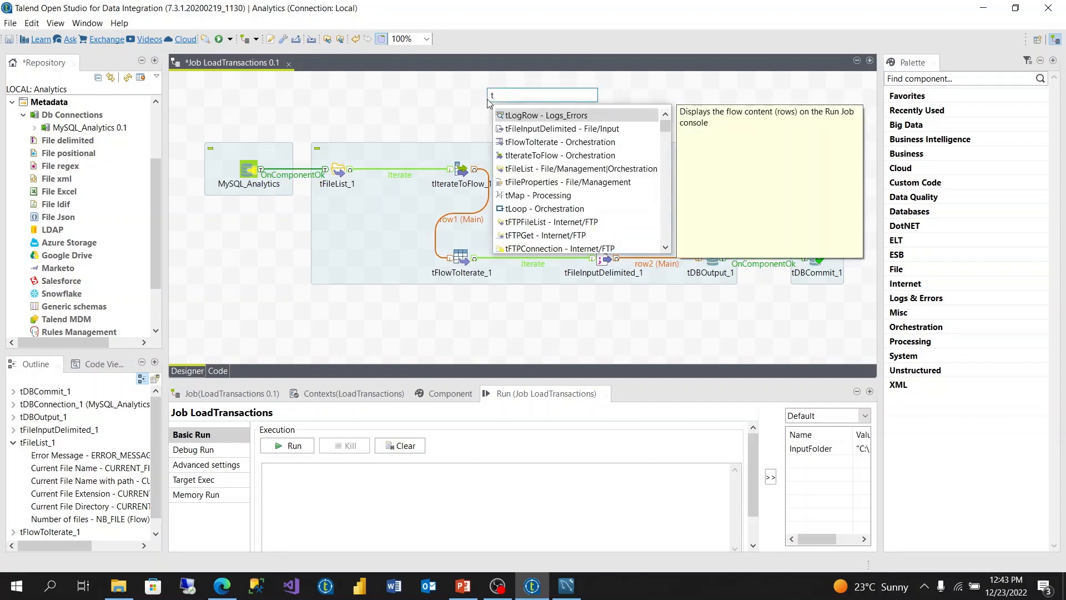
pyautogui.write('mysq')
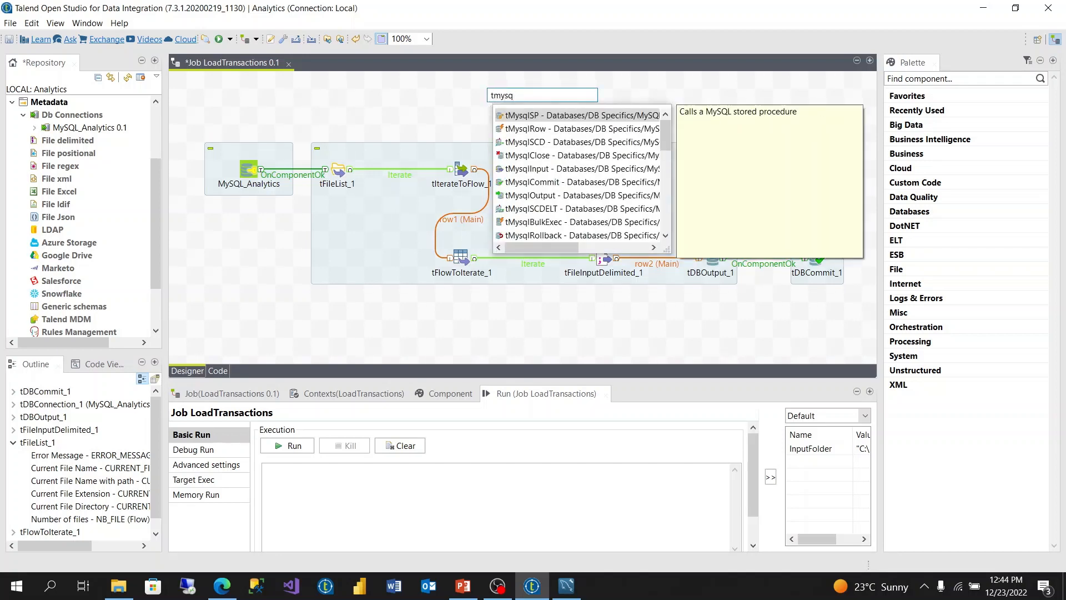
pyautogui.doubleClick(559, 168)
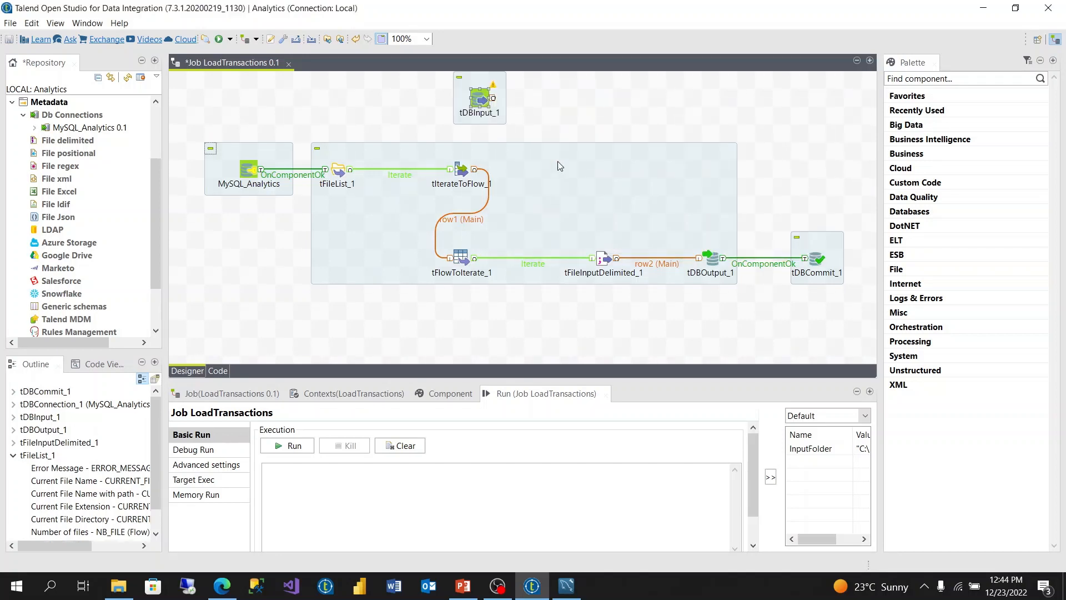
pyautogui.click(484, 102)
pyautogui.doubleClick(484, 101)
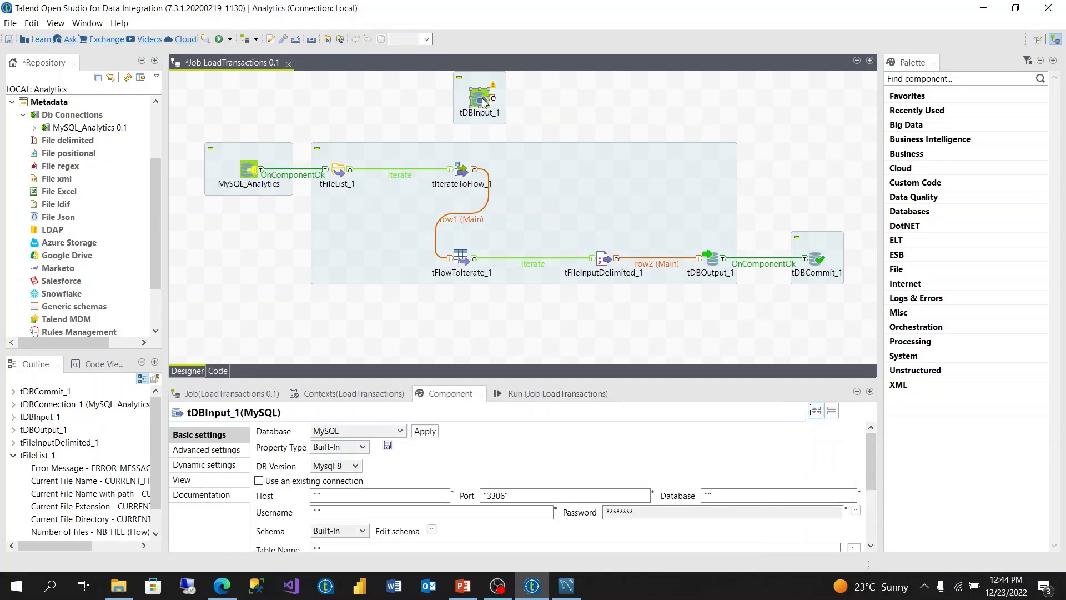
# Step: Make tDBInput_1 use the existing MySQL_Analytics connection with table name transactions
pyautogui.click(259, 481)
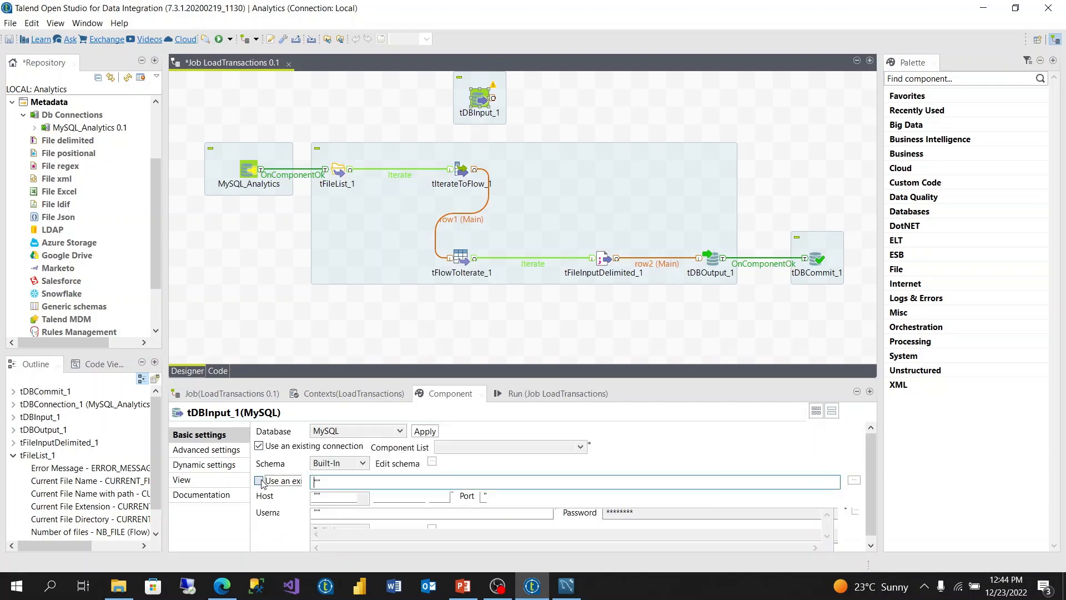
pyautogui.click(450, 447)
pyautogui.click(460, 461)
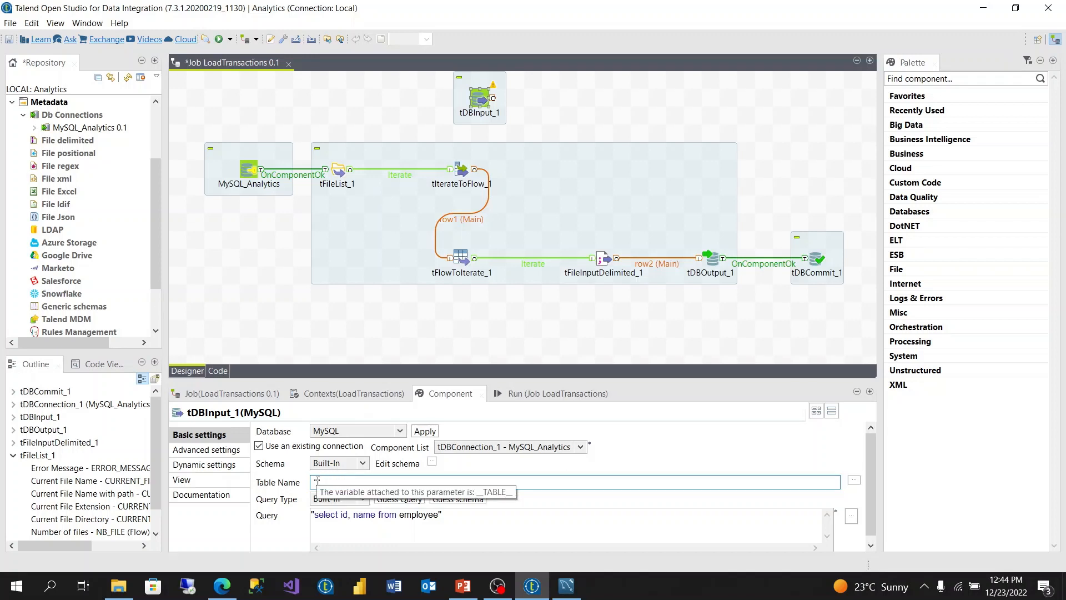
pyautogui.write('transactio')
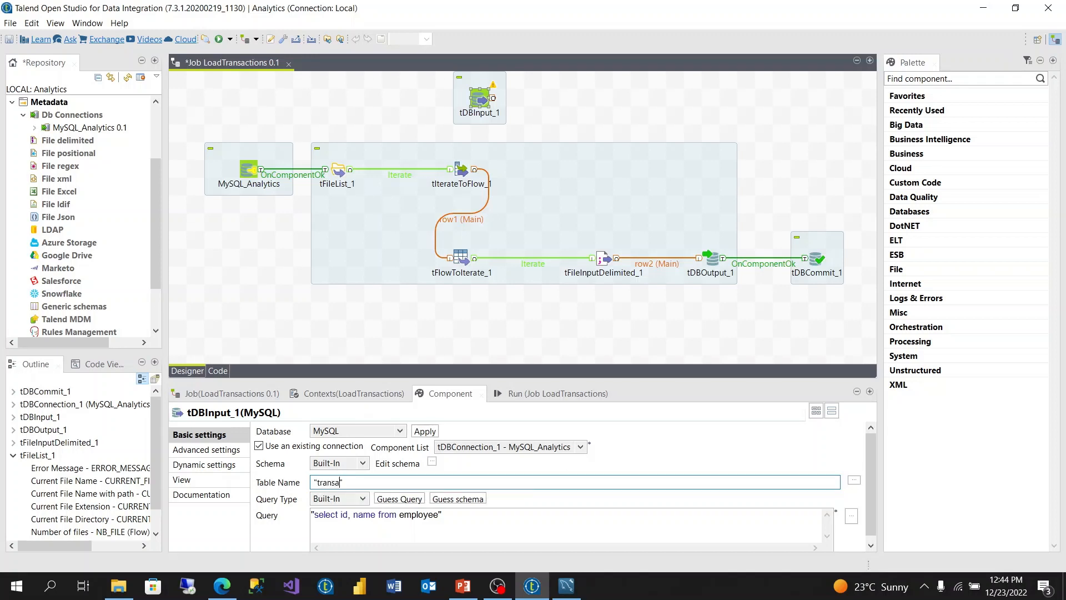
pyautogui.write('ns')
# Step: Replace the default query with the pasted SELECT filename FROM logtable and accept the guessed FileName schema
pyautogui.moveTo(452, 517); pyautogui.dragTo(308, 507)
pyautogui.press('BackSpace')
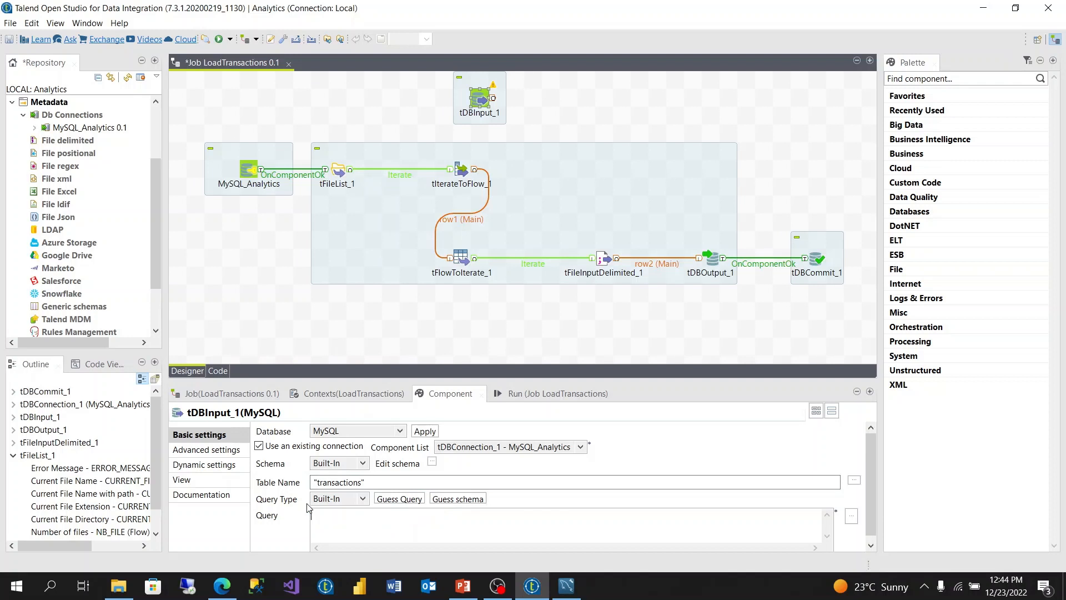
pyautogui.write('""')
pyautogui.hotkey('ctrl', 'v')
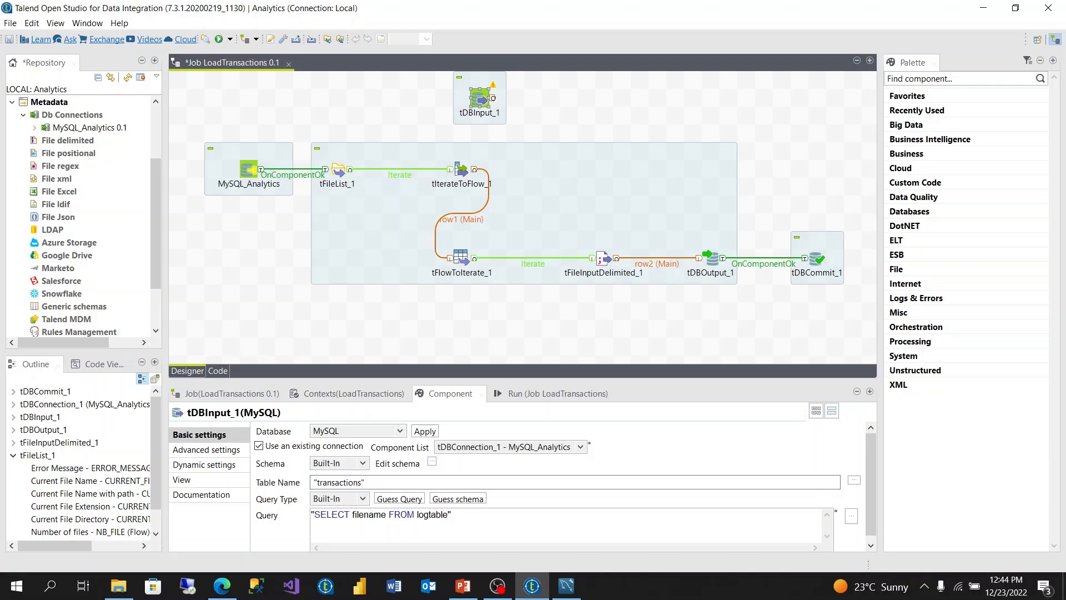
pyautogui.click(459, 499)
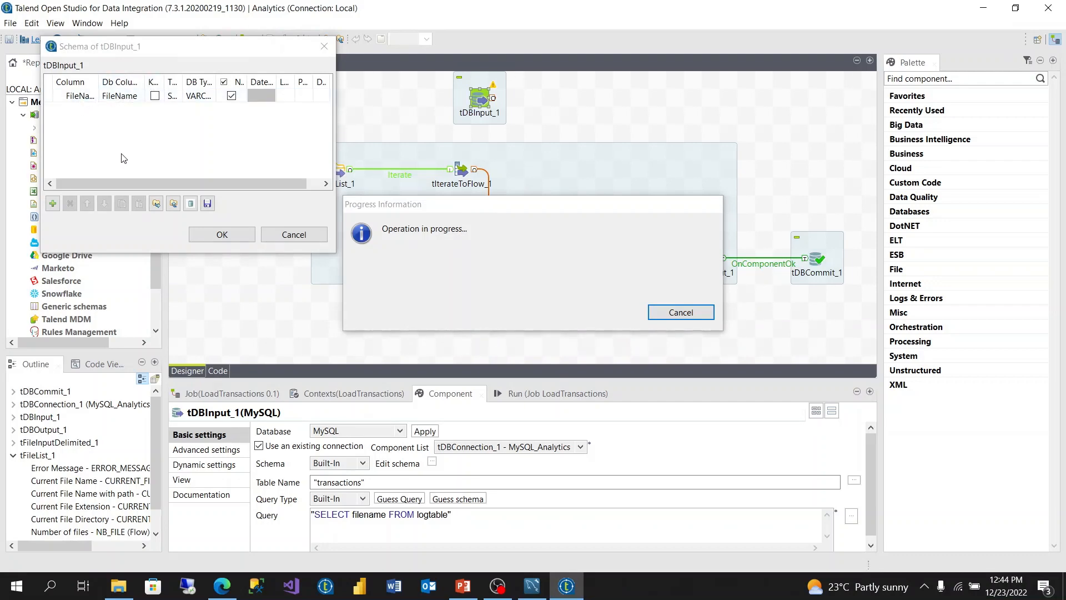
pyautogui.click(244, 235)
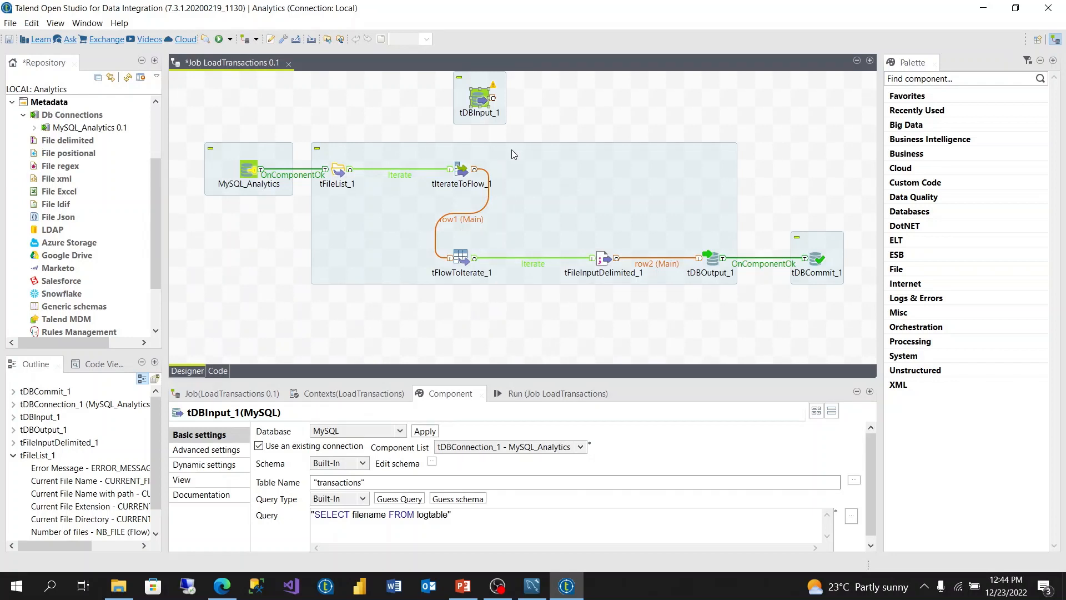
# Step: Delete the row1 (Main) link to split the subjob
pyautogui.click(475, 212)
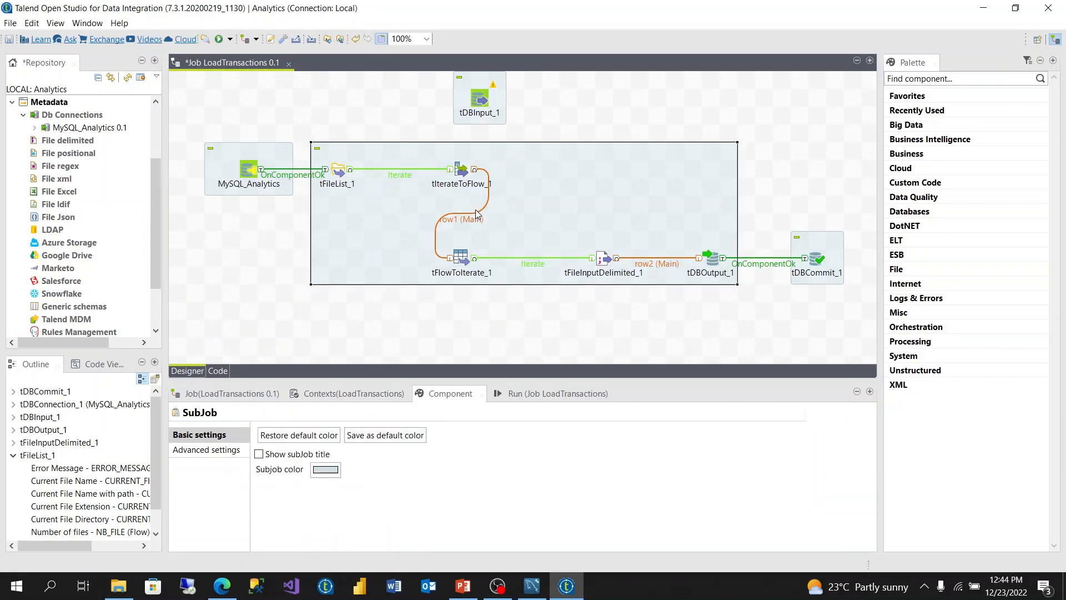
pyautogui.click(465, 219)
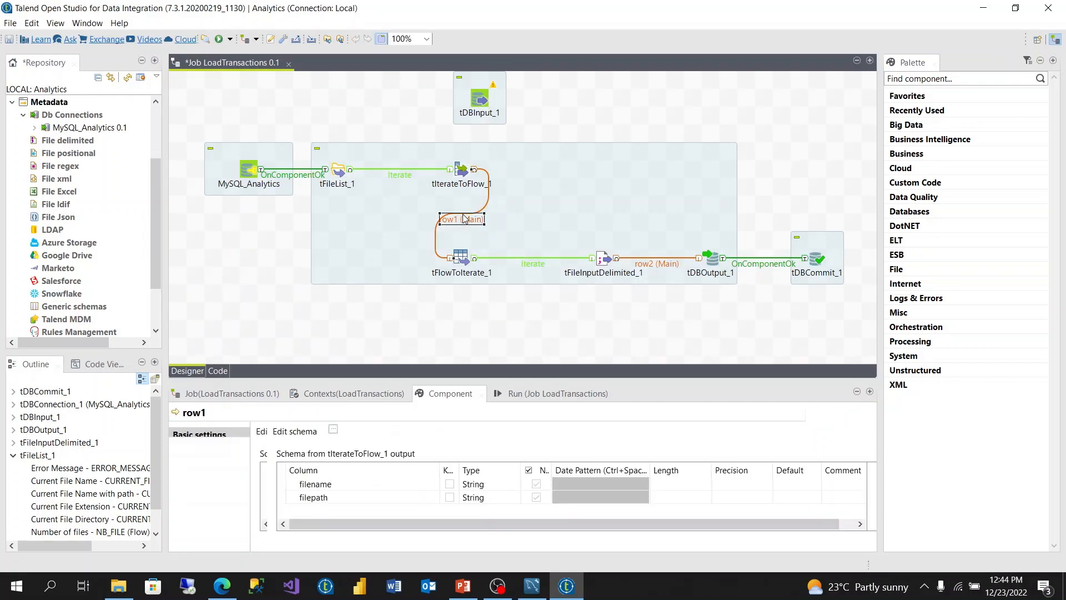
pyautogui.press('Delete')
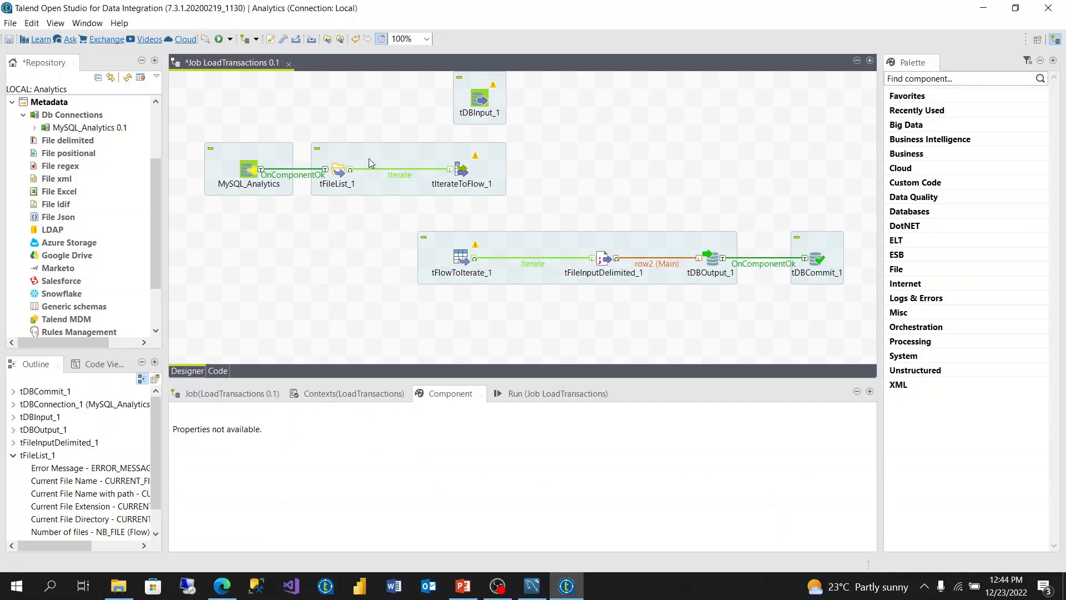
# Step: Shift the MySQL_Analytics and tFileList_1–tIterateToFlow_1 components left, freeing space beside tDBInput_1
pyautogui.moveTo(528, 179); pyautogui.dragTo(181, 134)
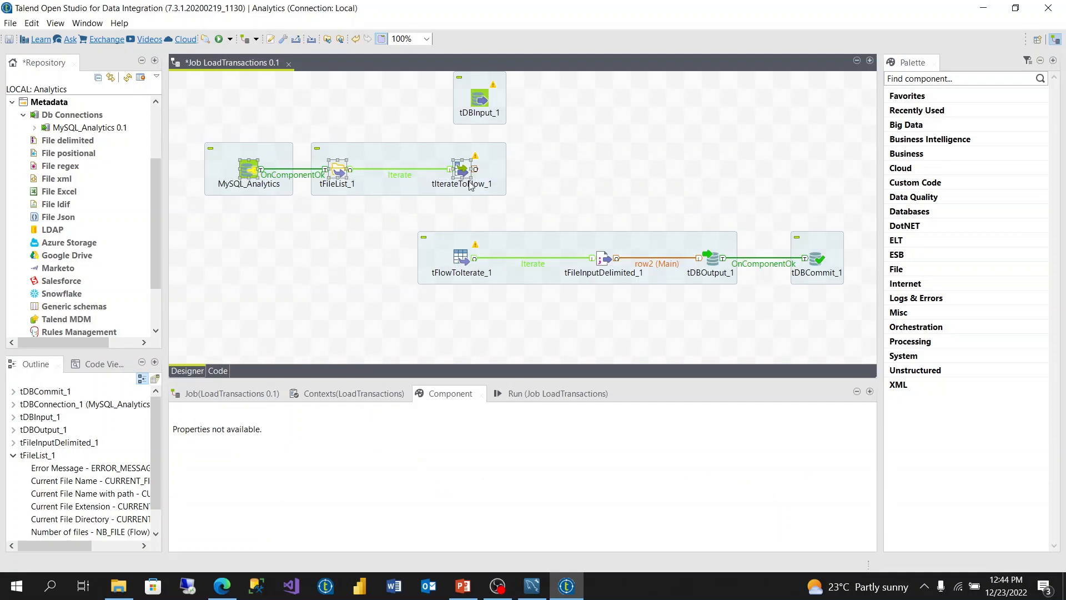
pyautogui.moveTo(418, 148); pyautogui.dragTo(347, 146)
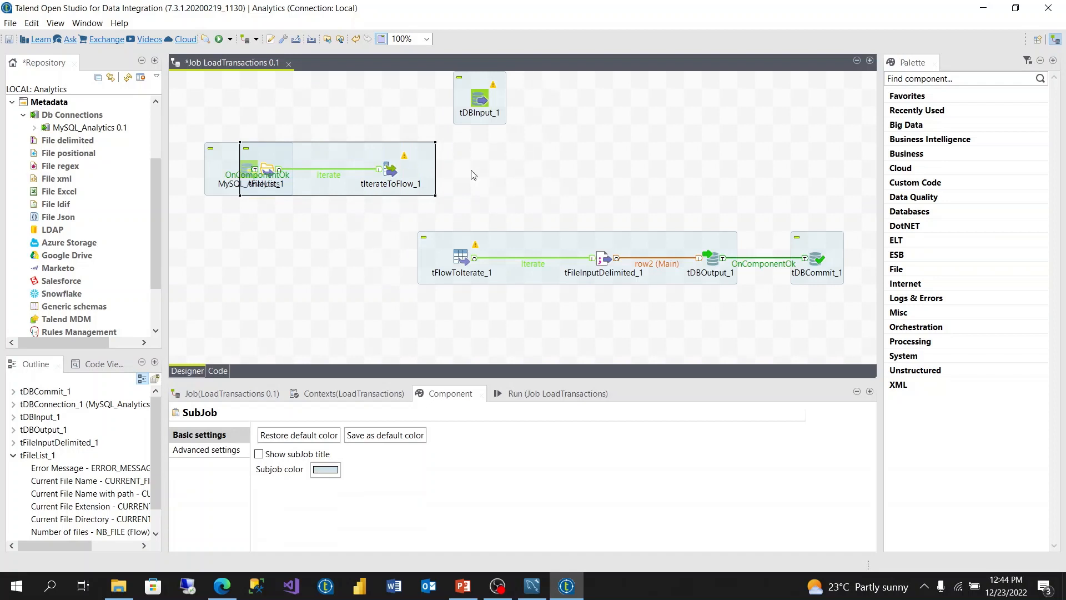
pyautogui.hotkey('ctrl', 'z')
pyautogui.moveTo(567, 187); pyautogui.dragTo(174, 127)
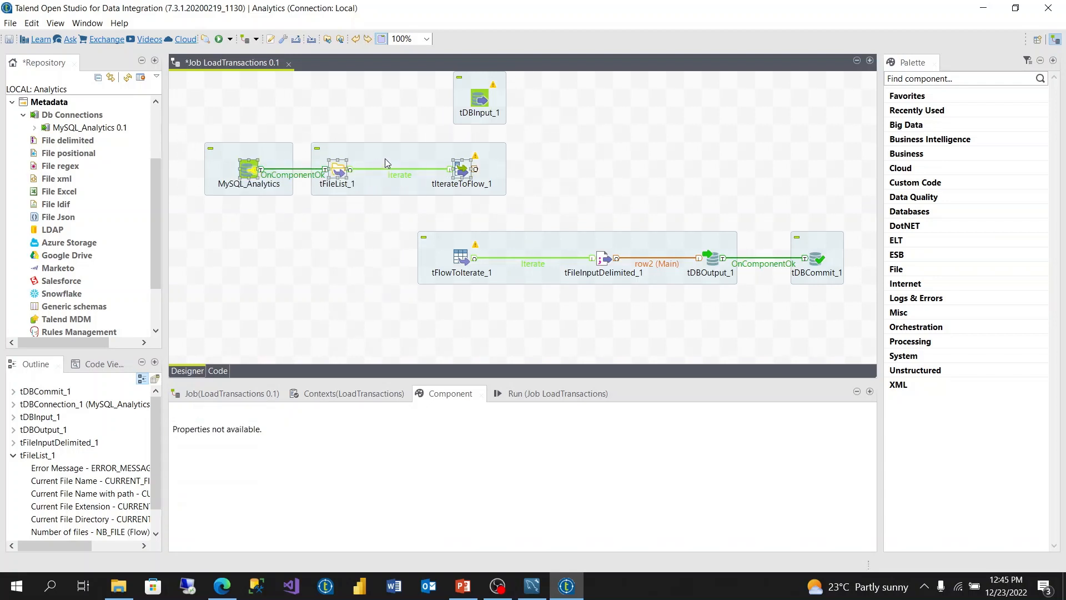
pyautogui.moveTo(385, 158)
pyautogui.mouseDown()
pyautogui.moveTo(338, 155)
pyautogui.moveTo(383, 158)
pyautogui.mouseUp()
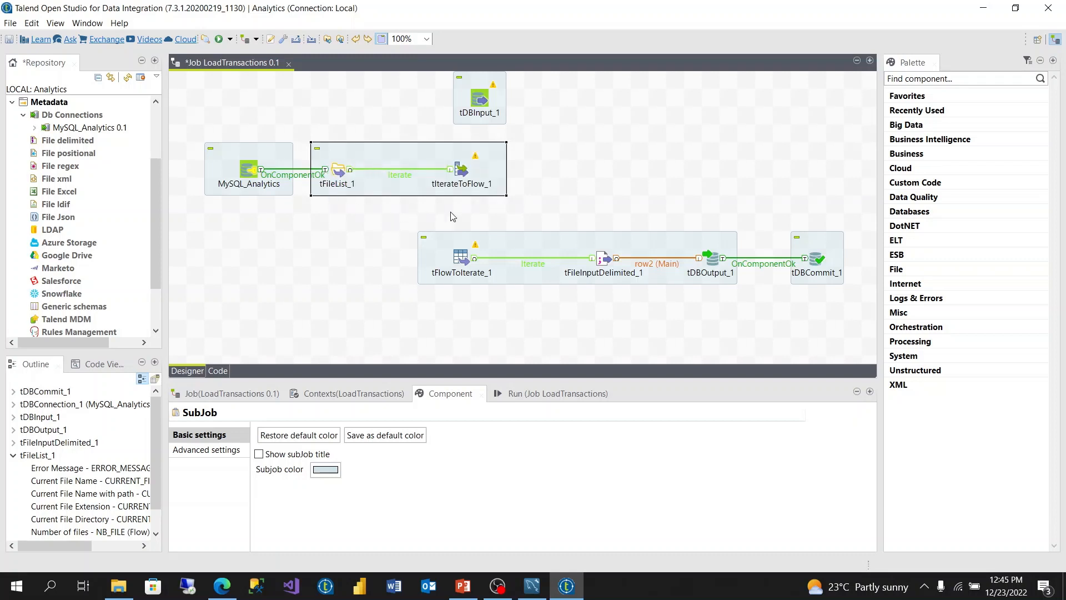
pyautogui.moveTo(235, 162)
pyautogui.mouseDown()
pyautogui.moveTo(201, 165)
pyautogui.moveTo(216, 162)
pyautogui.mouseUp()
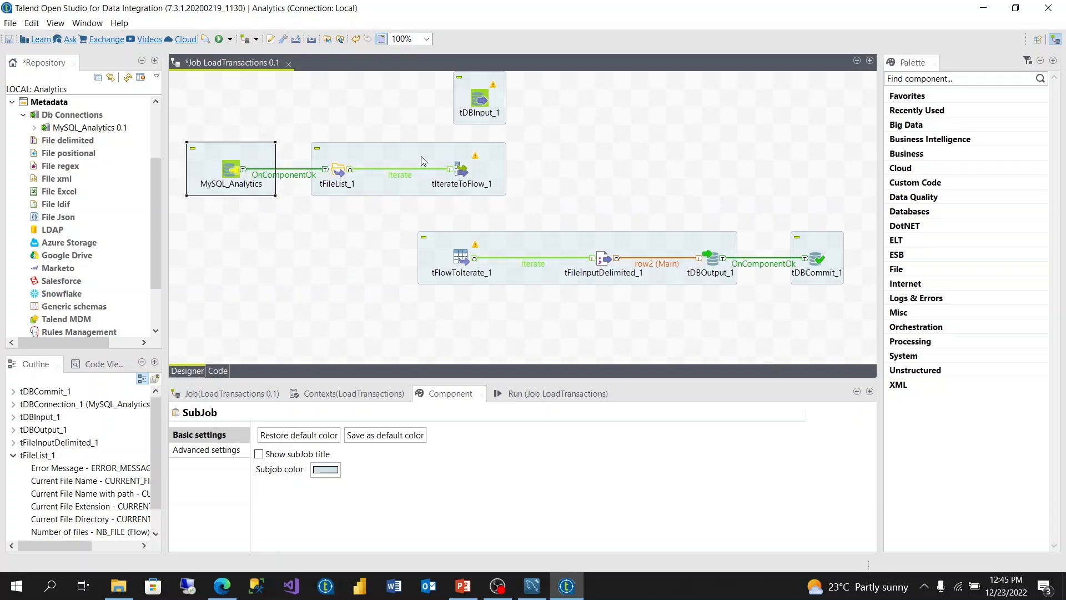
pyautogui.moveTo(413, 155); pyautogui.dragTo(361, 154)
pyautogui.moveTo(230, 155); pyautogui.dragTo(195, 151)
pyautogui.moveTo(313, 156); pyautogui.dragTo(330, 156)
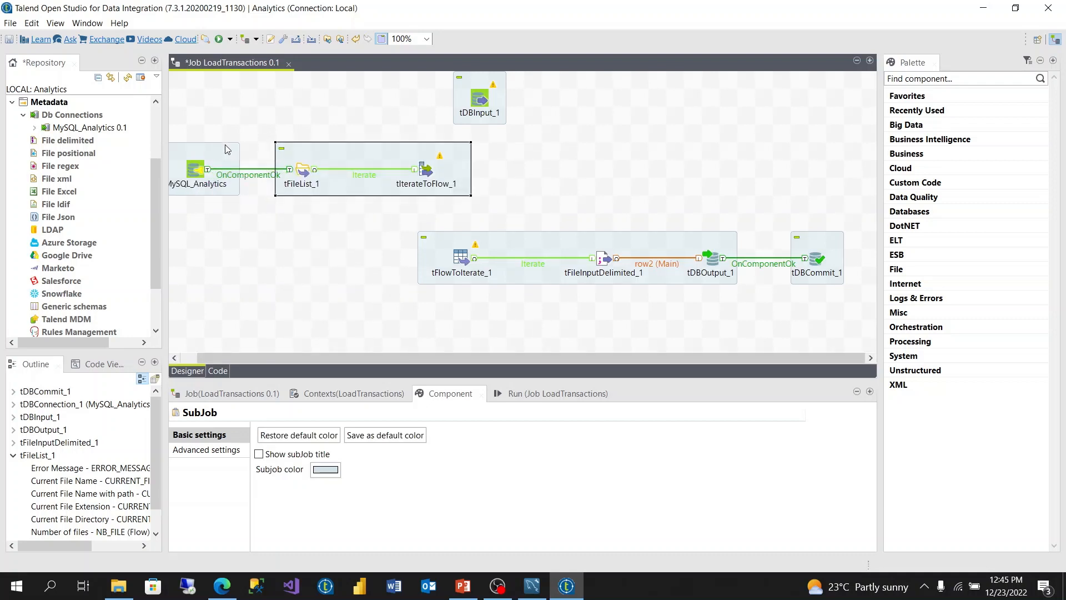
pyautogui.moveTo(456, 174); pyautogui.dragTo(439, 171)
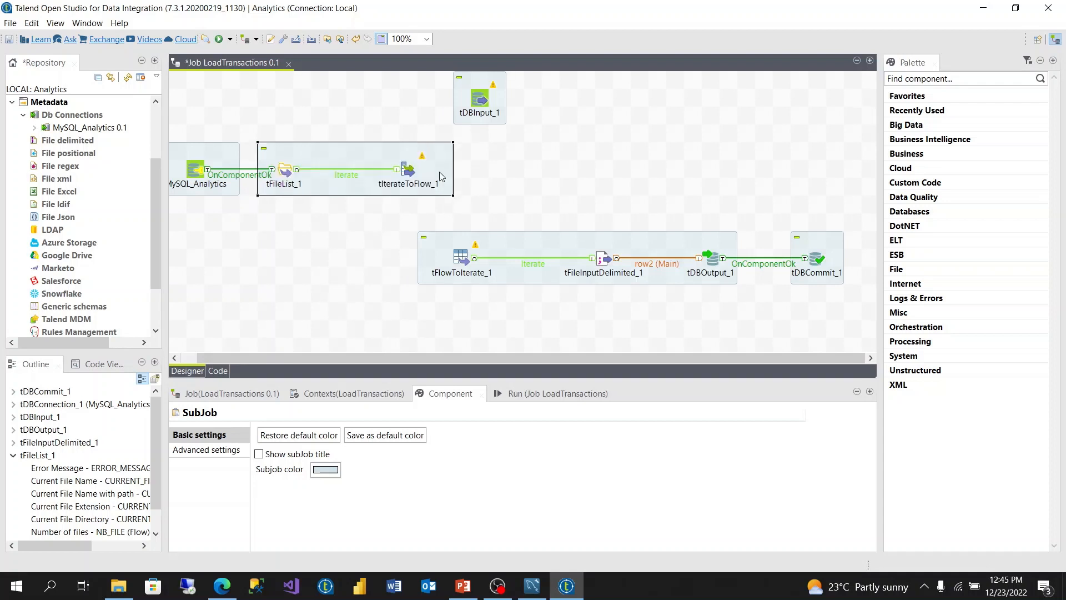
pyautogui.click(487, 168)
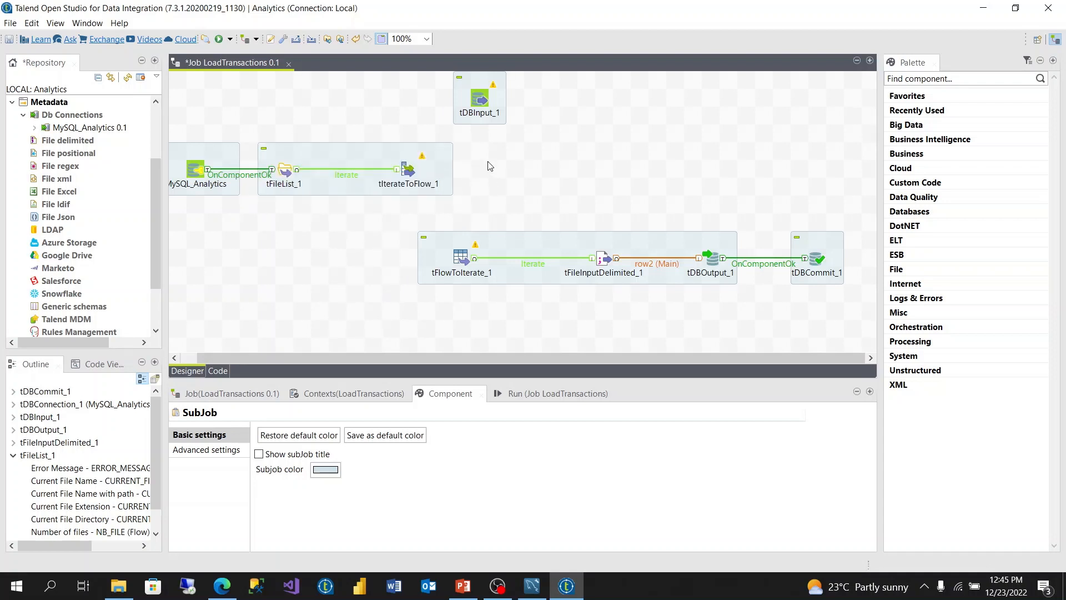
# Step: Add a tJoin component and position tJoin_1 beneath tDBInput_1
pyautogui.write('tjo')
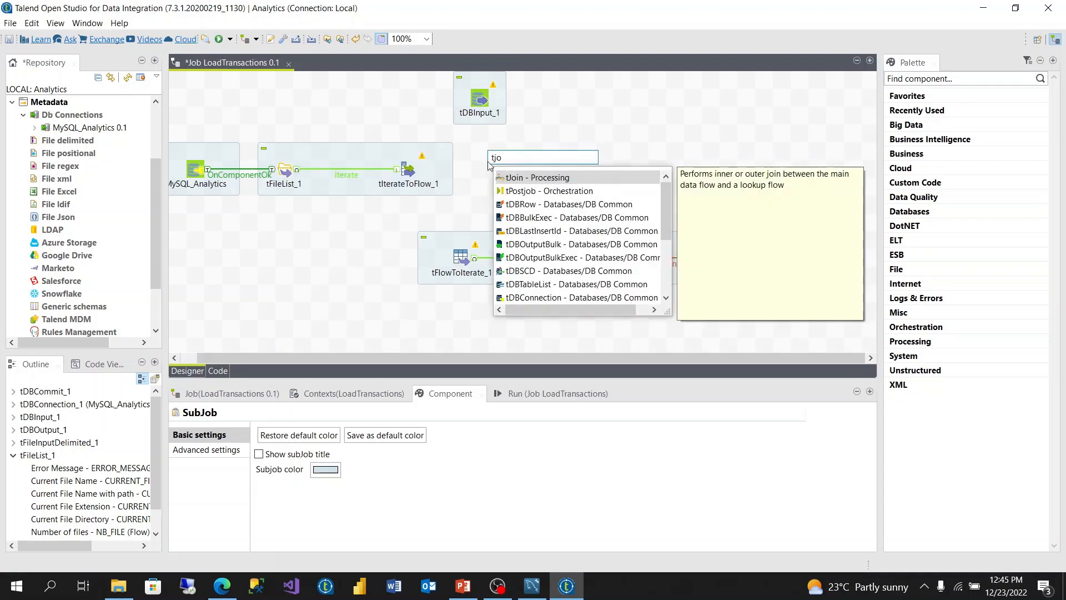
pyautogui.click(529, 179)
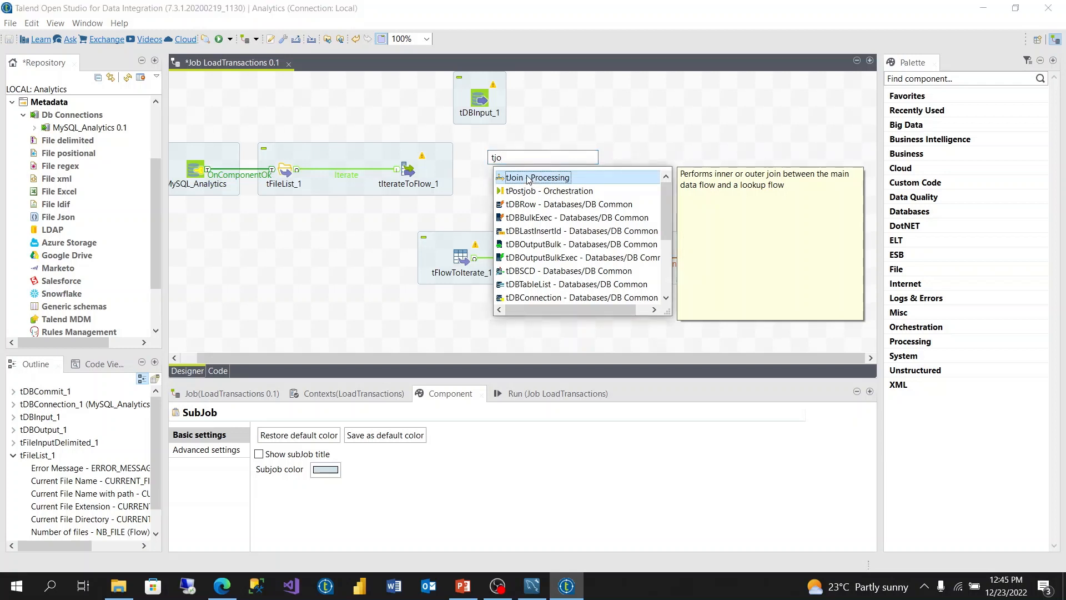
pyautogui.doubleClick(529, 178)
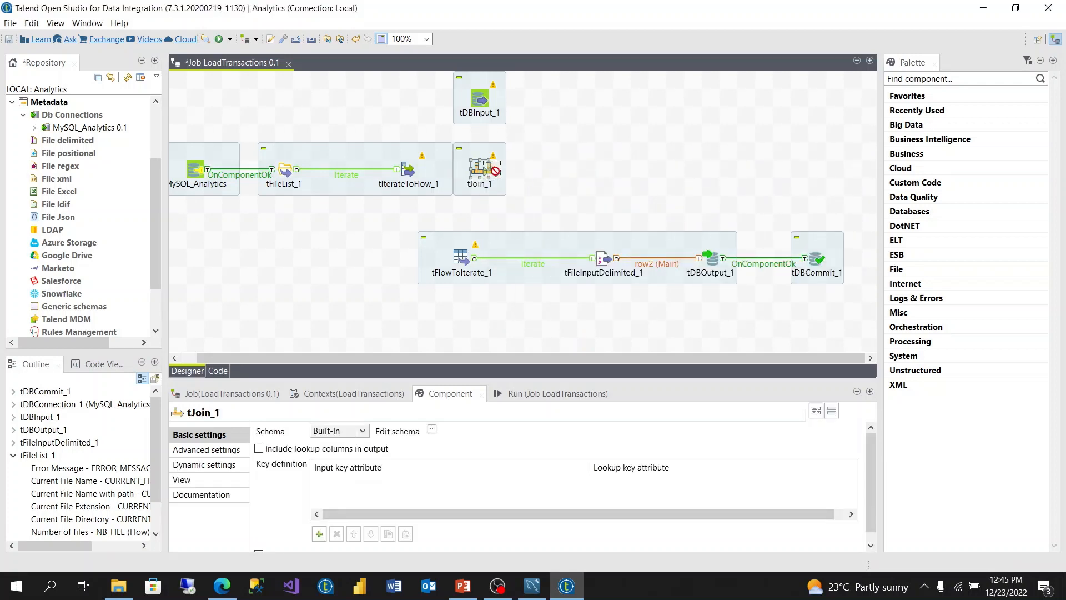
pyautogui.moveTo(494, 170); pyautogui.dragTo(513, 171)
pyautogui.click(481, 99)
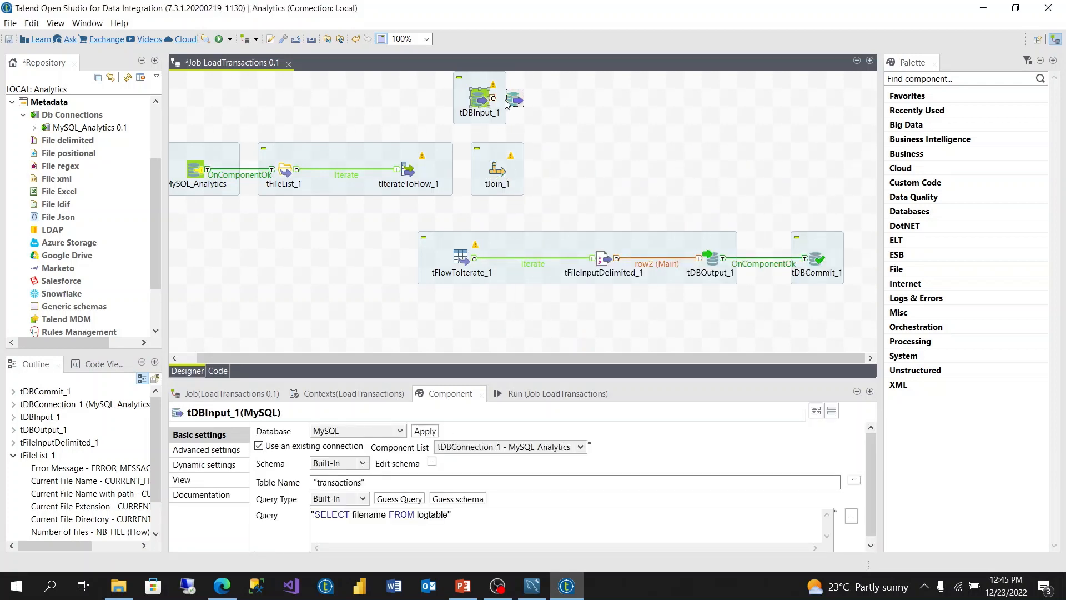
pyautogui.moveTo(506, 104); pyautogui.dragTo(507, 104)
# Step: Link tIterateToFlow_1 to tJoin_1 with a Main row
pyautogui.click(411, 169)
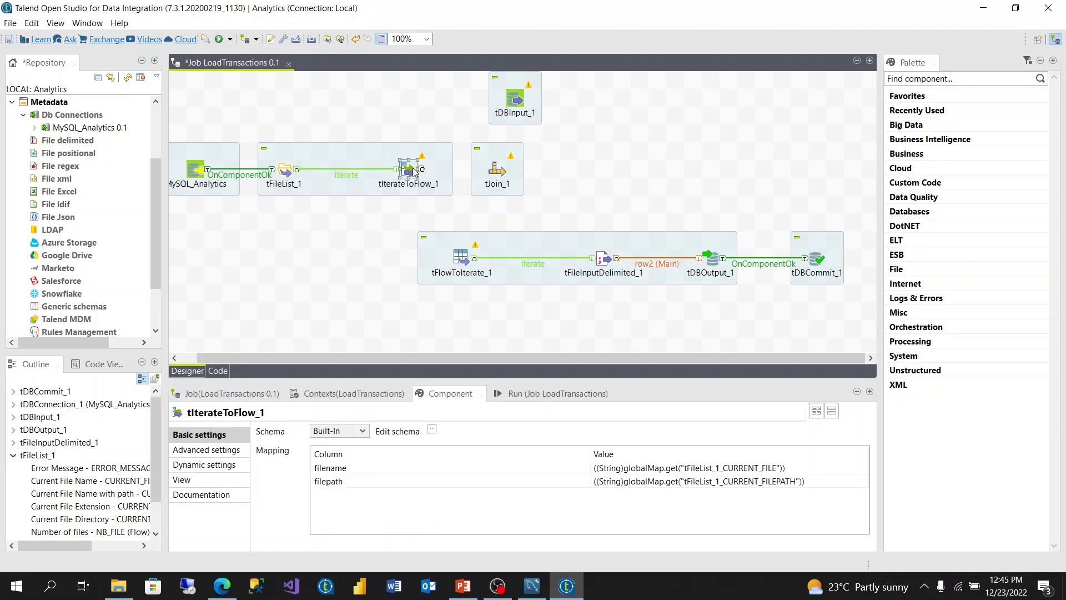
pyautogui.rightClick(414, 171)
pyautogui.moveTo(468, 178)
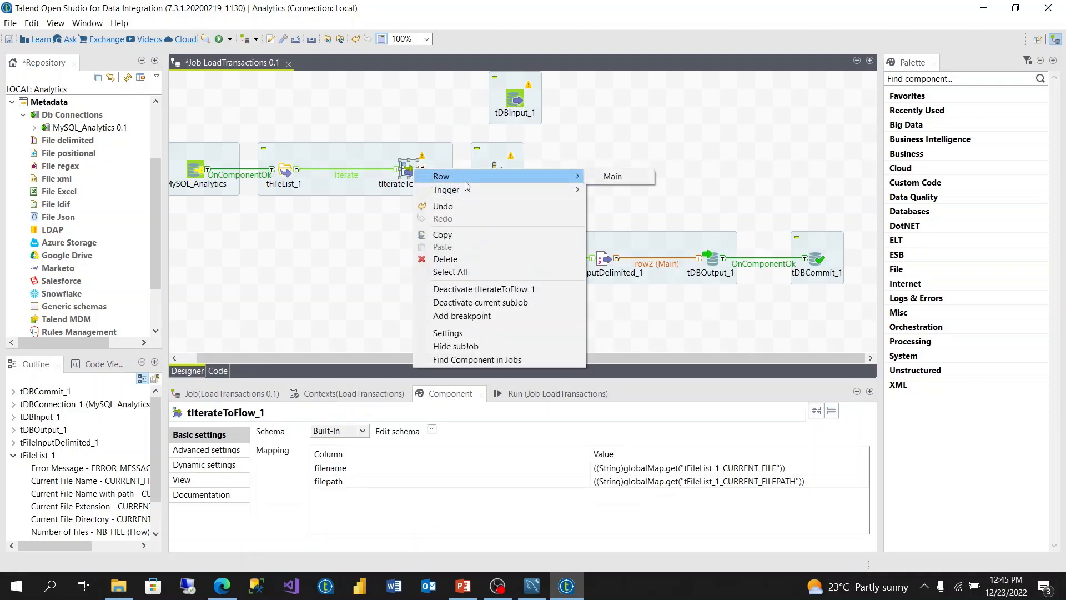
pyautogui.click(595, 176)
pyautogui.click(497, 170)
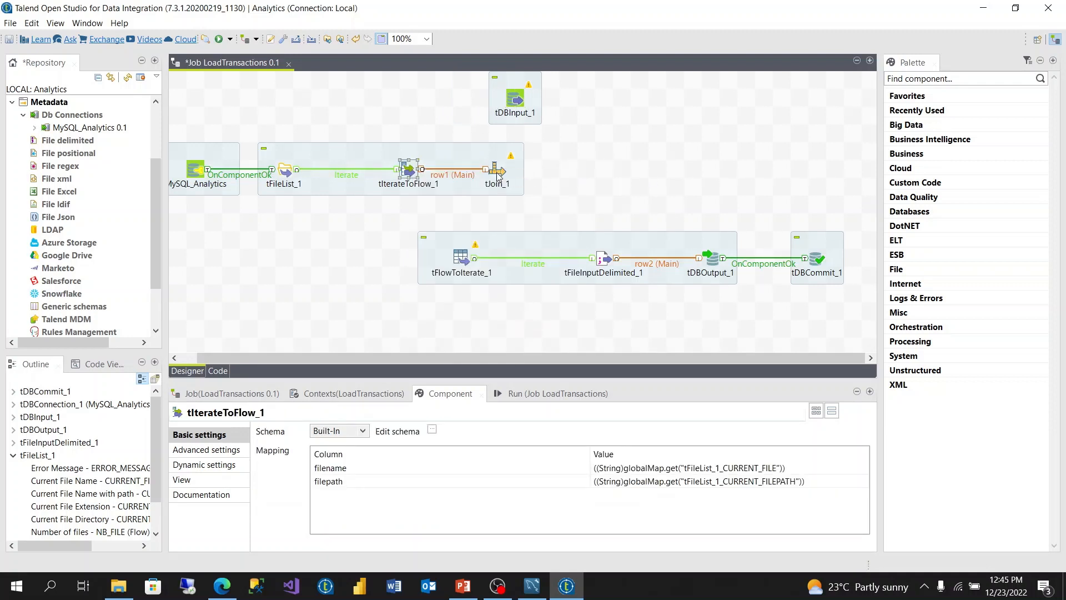
# Step: Connect tDBInput_1 to tJoin_1, creating the row3 (Lookup) link
pyautogui.click(516, 100)
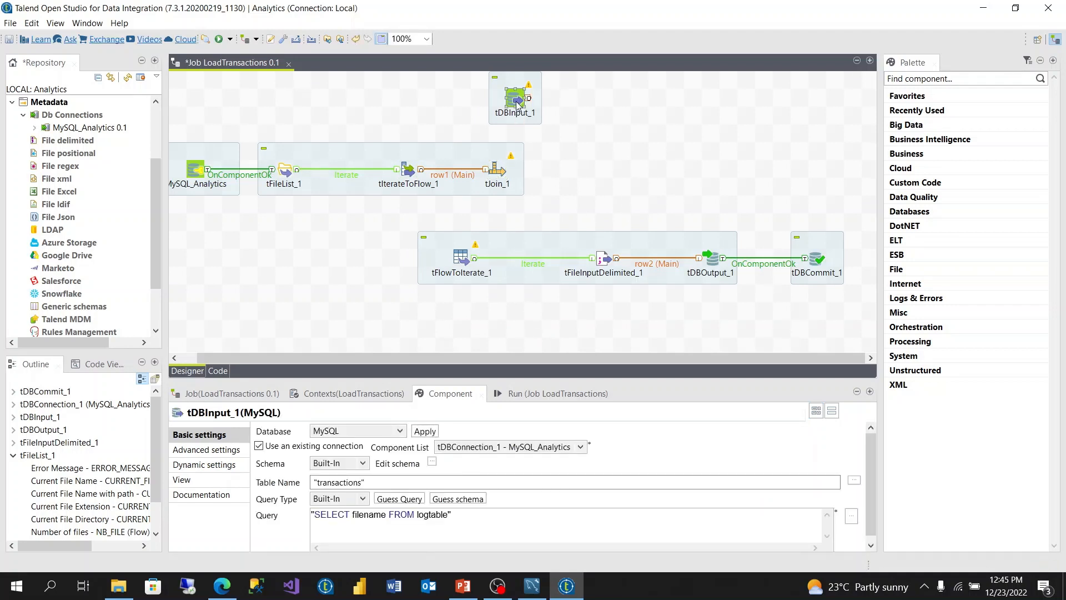
pyautogui.rightClick(516, 103)
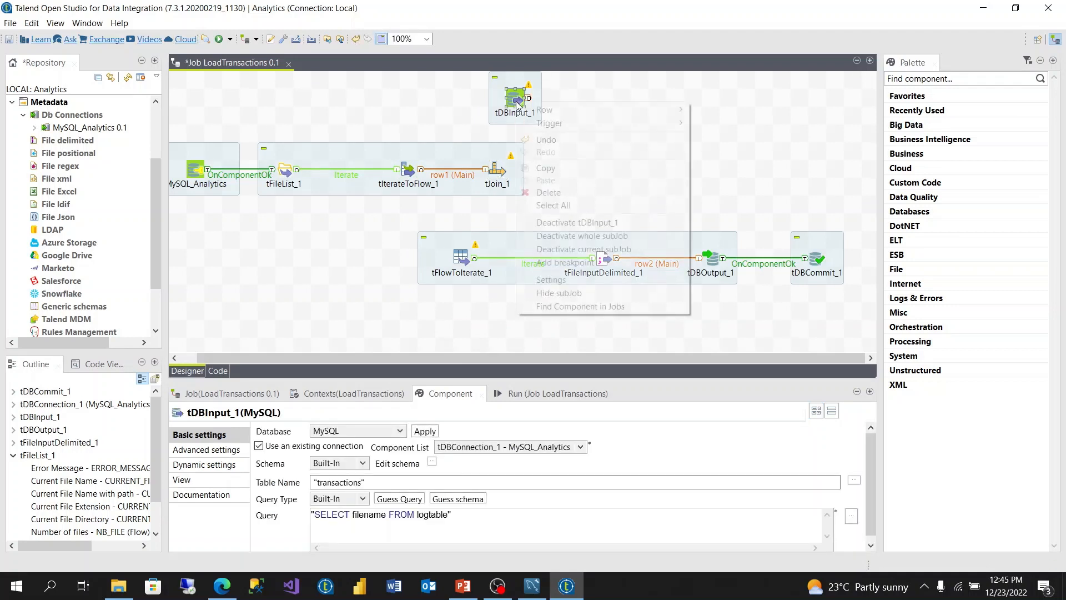
pyautogui.moveTo(561, 111)
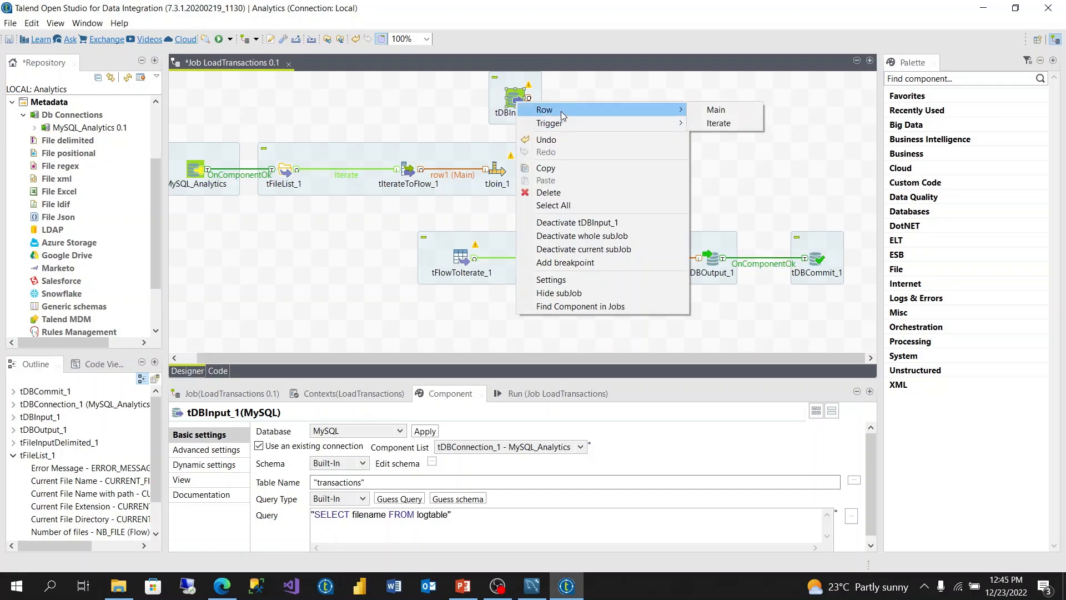
pyautogui.click(706, 111)
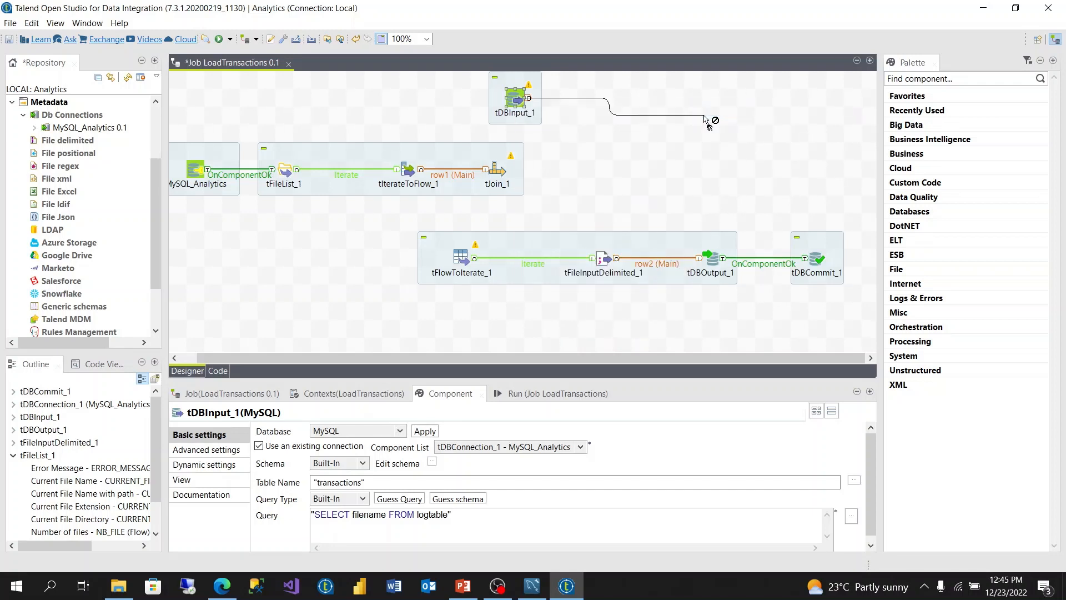
pyautogui.click(503, 168)
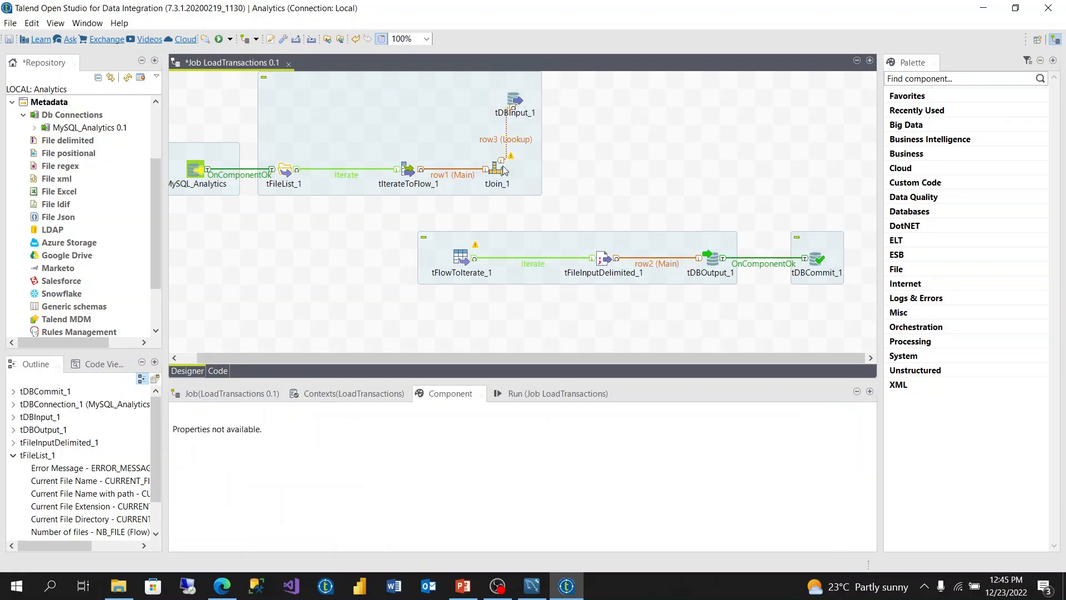
pyautogui.click(503, 168)
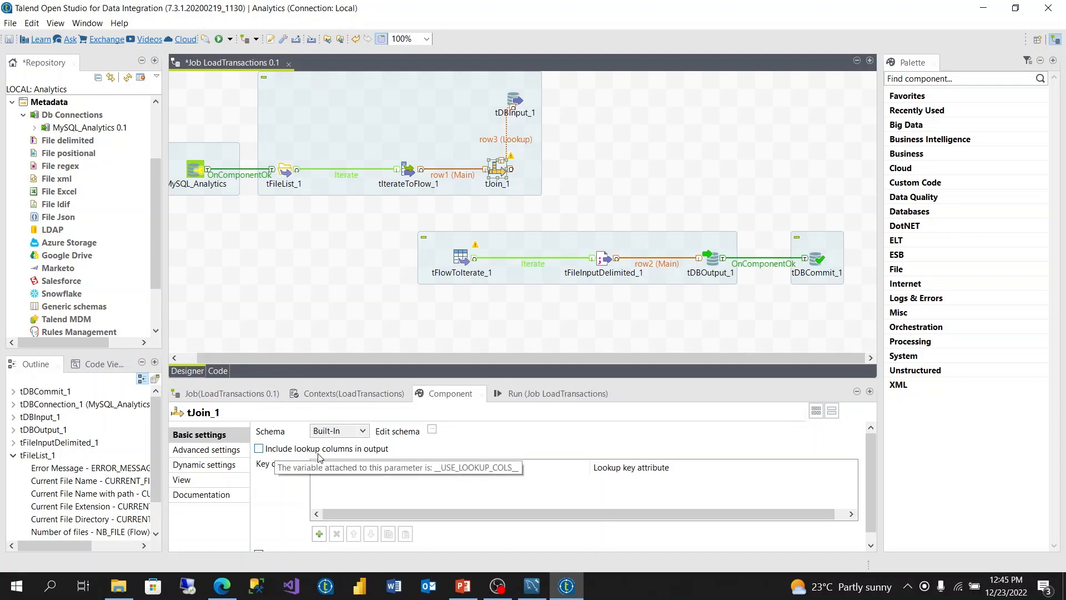
# Step: Tick 'Inner join (with reject output)' in tJoin_1's basic settings
pyautogui.scroll(-1, 366, 460)
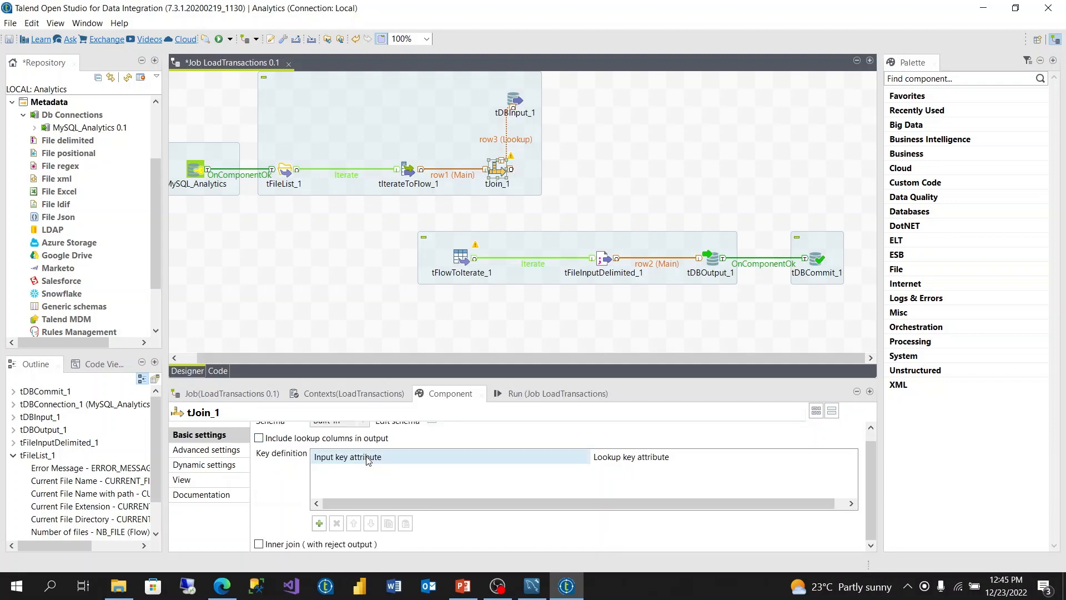
pyautogui.click(259, 545)
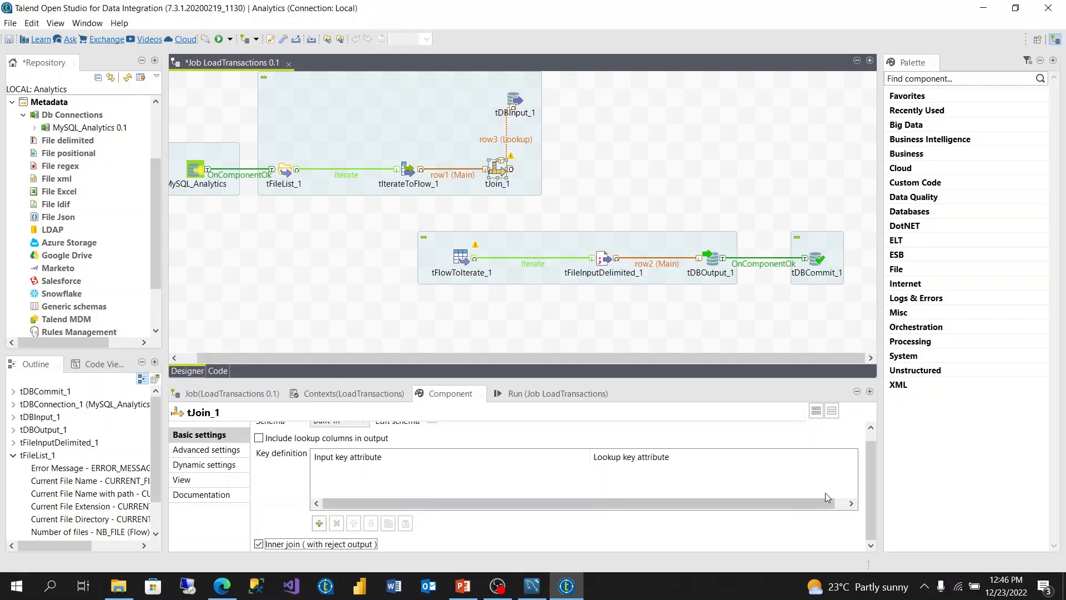
pyautogui.moveTo(871, 483); pyautogui.dragTo(871, 465)
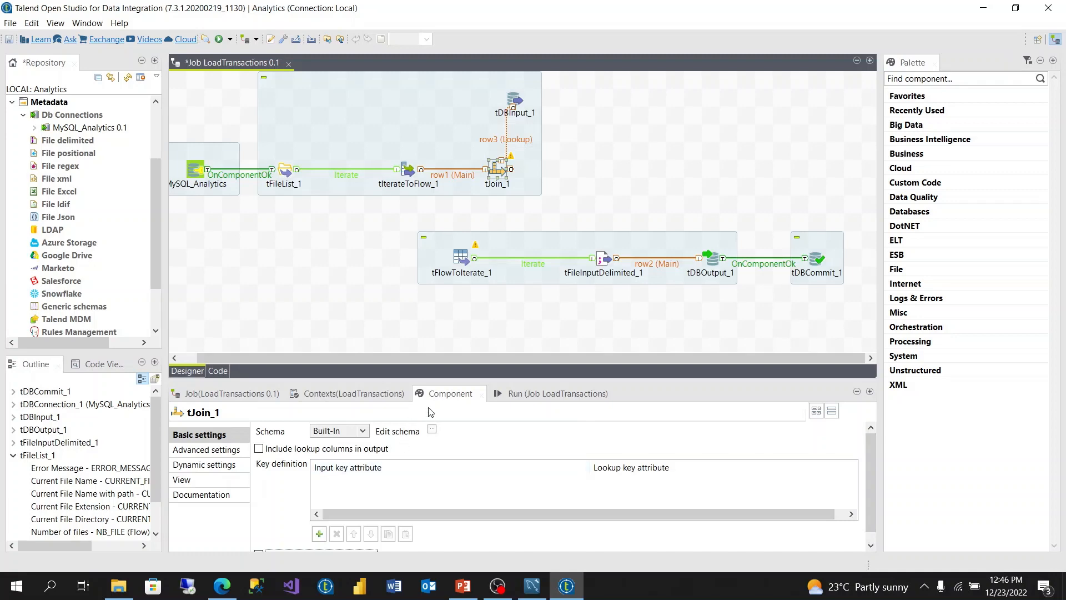
pyautogui.click(431, 429)
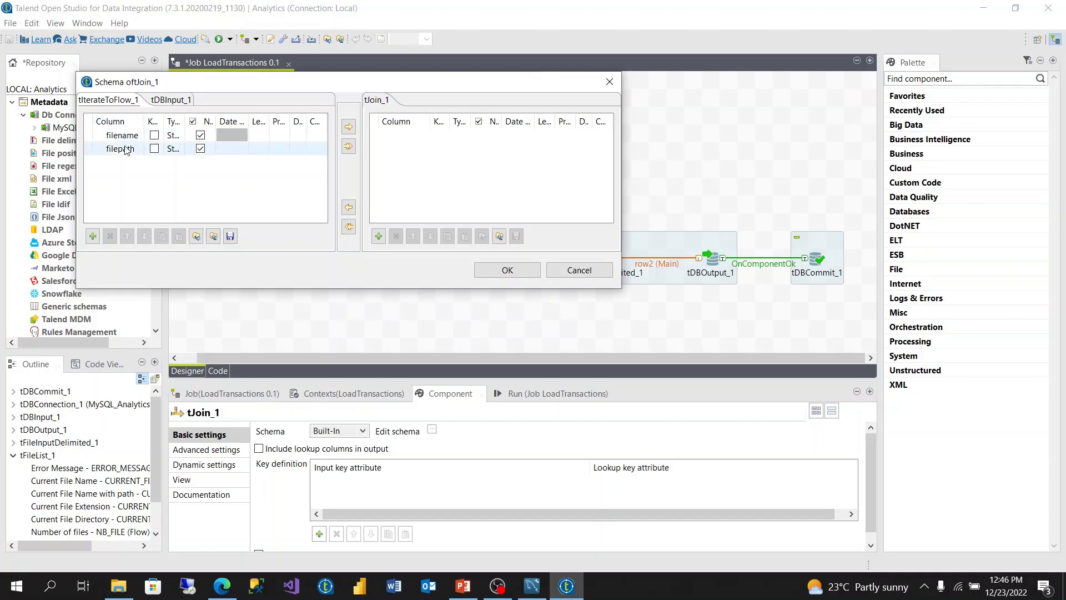
pyautogui.click(161, 102)
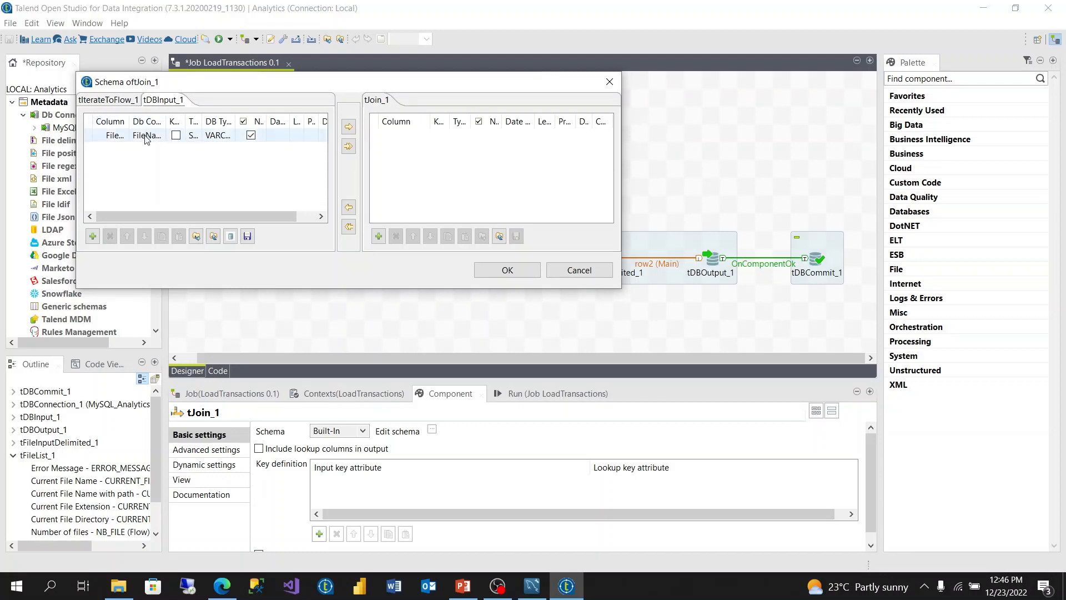
pyautogui.click(107, 103)
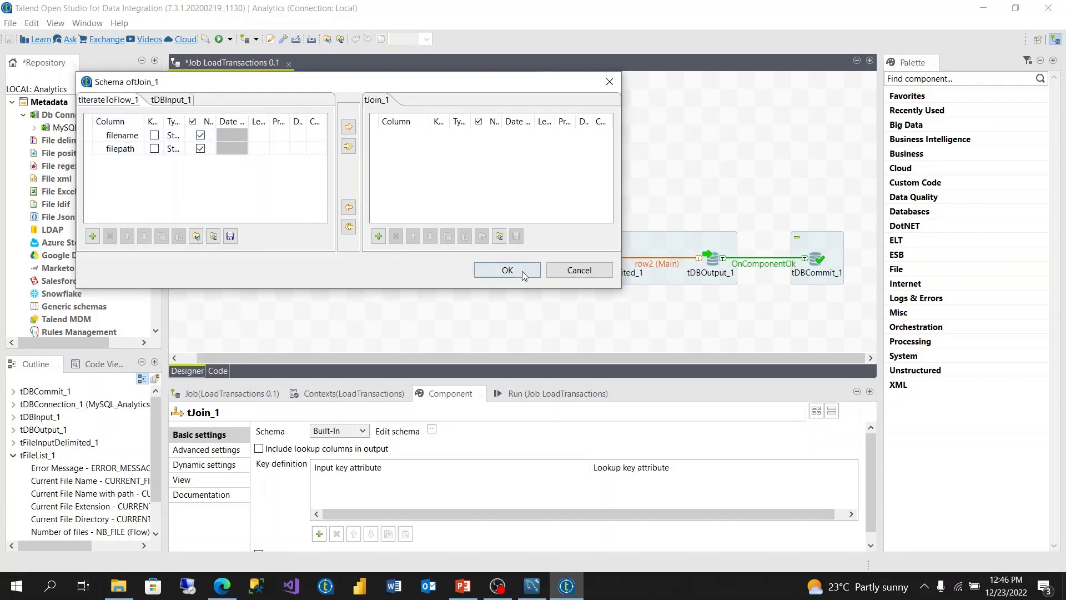
pyautogui.click(507, 270)
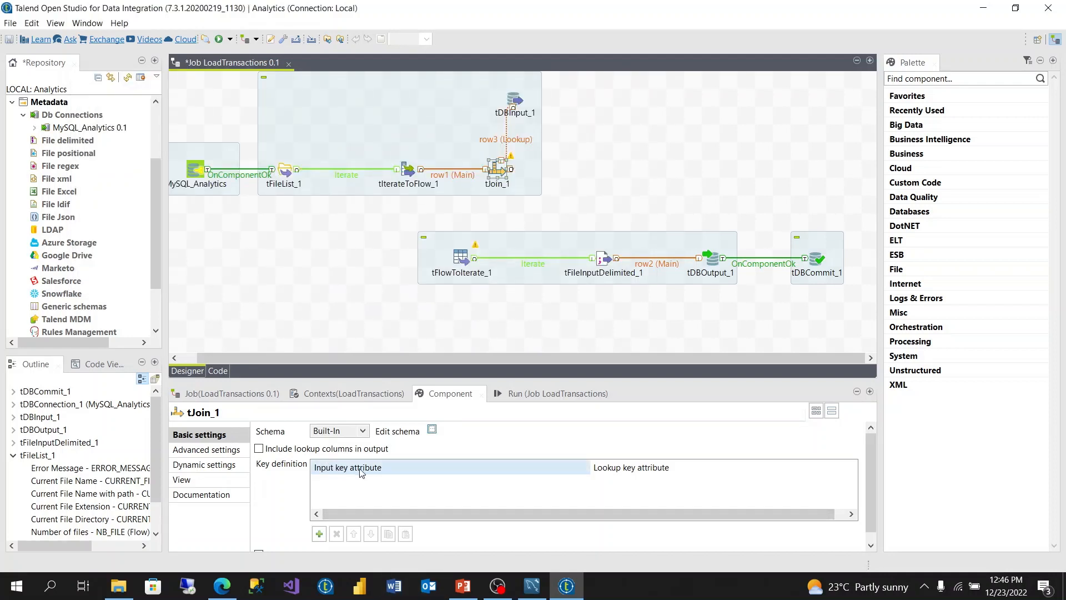
# Step: Add a tJoin_1 key row matching input filename to lookup row3.FileName
pyautogui.click(319, 533)
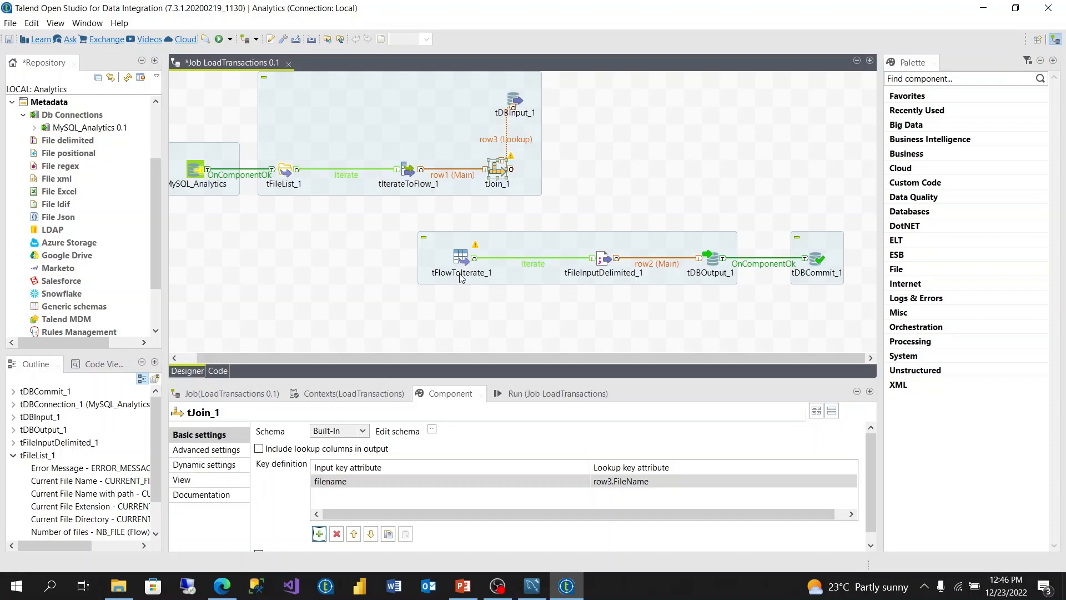
# Step: Route tJoin_1's inner join reject rows into tFlowToIterate_1
pyautogui.rightClick(501, 176)
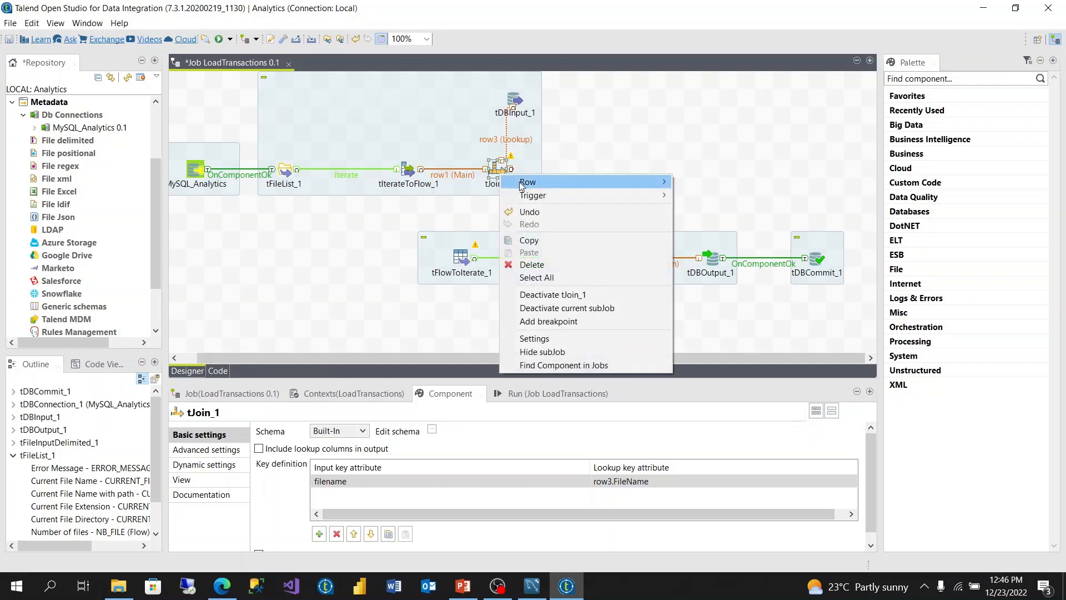
pyautogui.moveTo(521, 185)
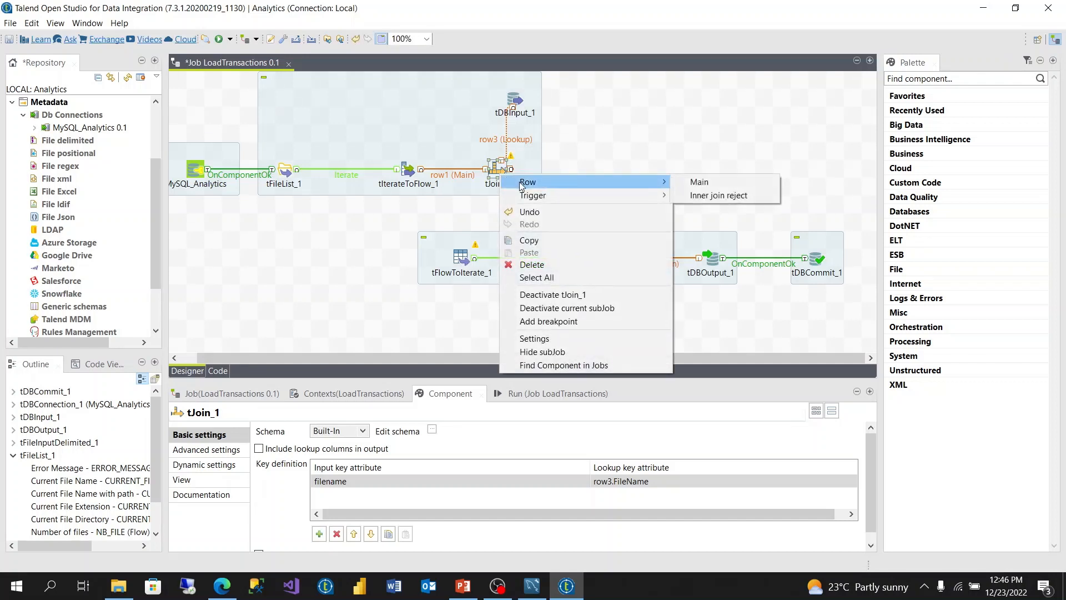
pyautogui.click(719, 195)
pyautogui.click(469, 258)
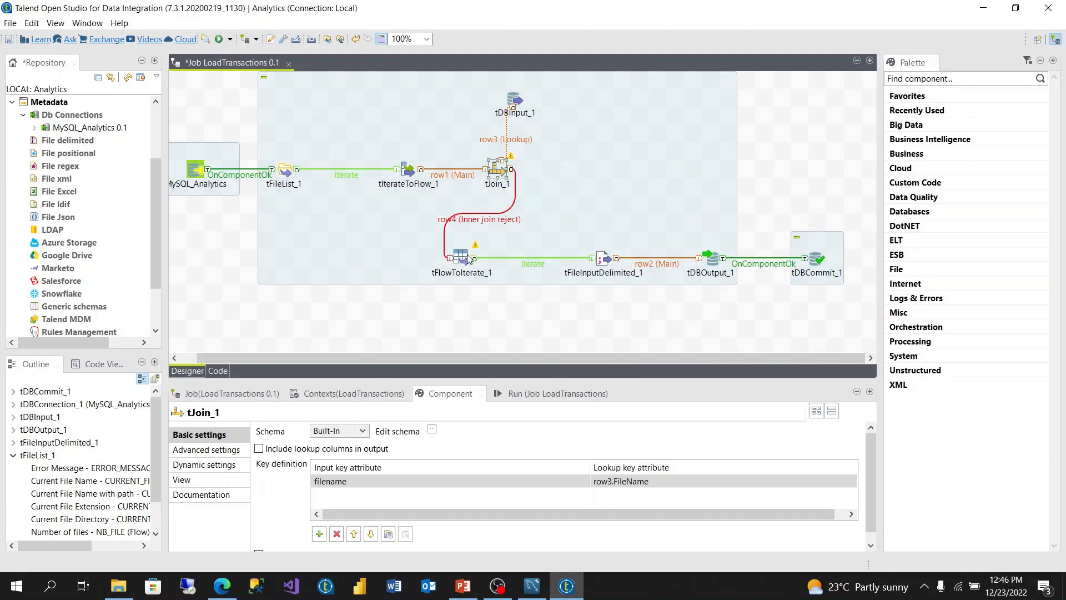
# Step: Review tFlowToIterate_1's settings, then open tJoin_1's schema editor
pyautogui.click(462, 257)
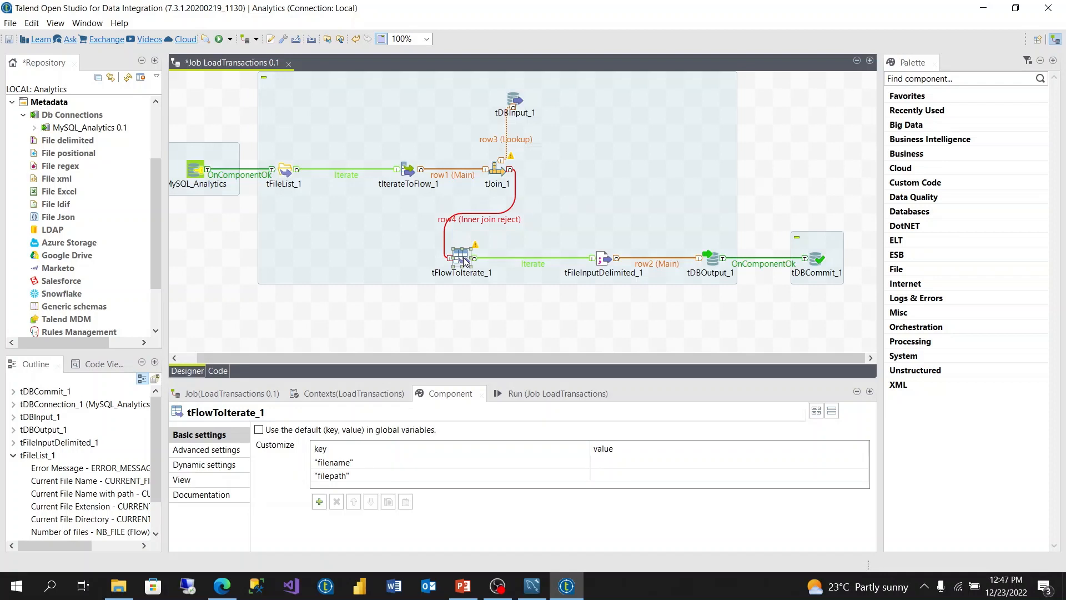
pyautogui.click(499, 172)
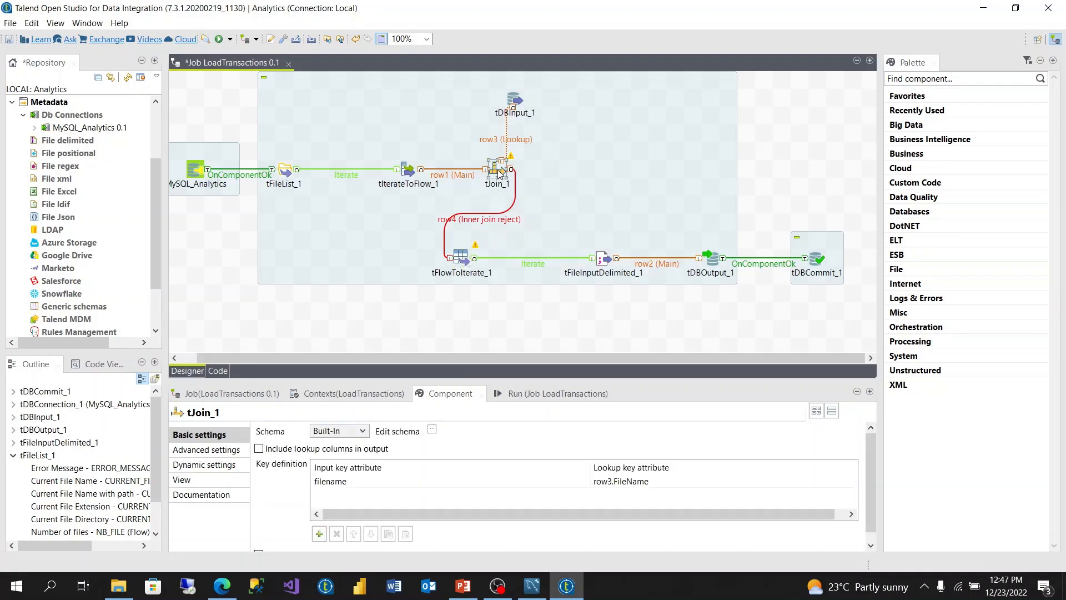
pyautogui.click(432, 430)
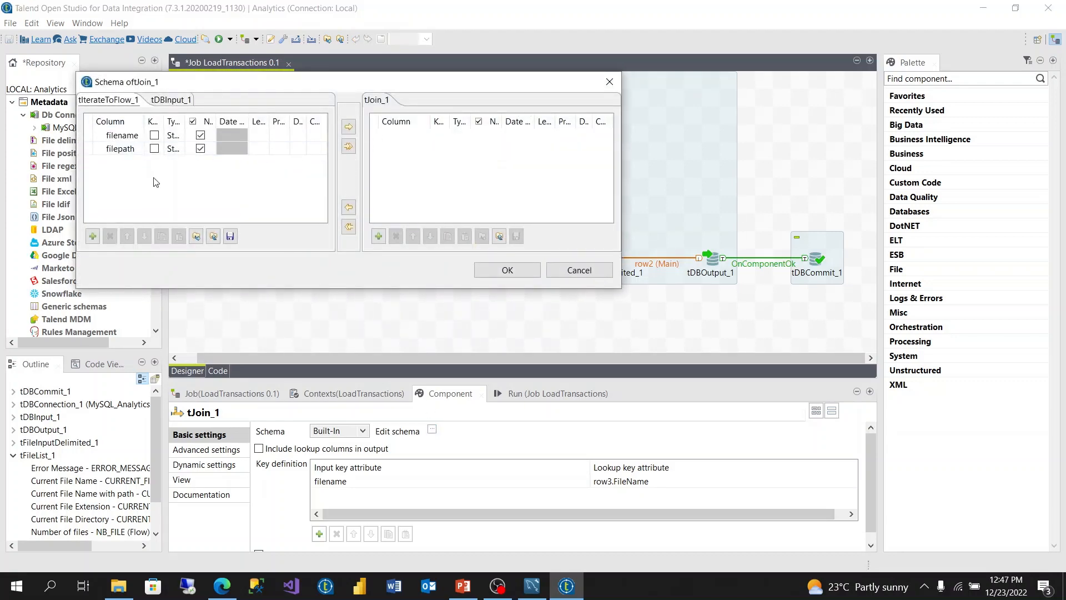
# Step: Copy the filename and filepath columns into tJoin_1's output schema and propagate the change downstream
pyautogui.click(349, 146)
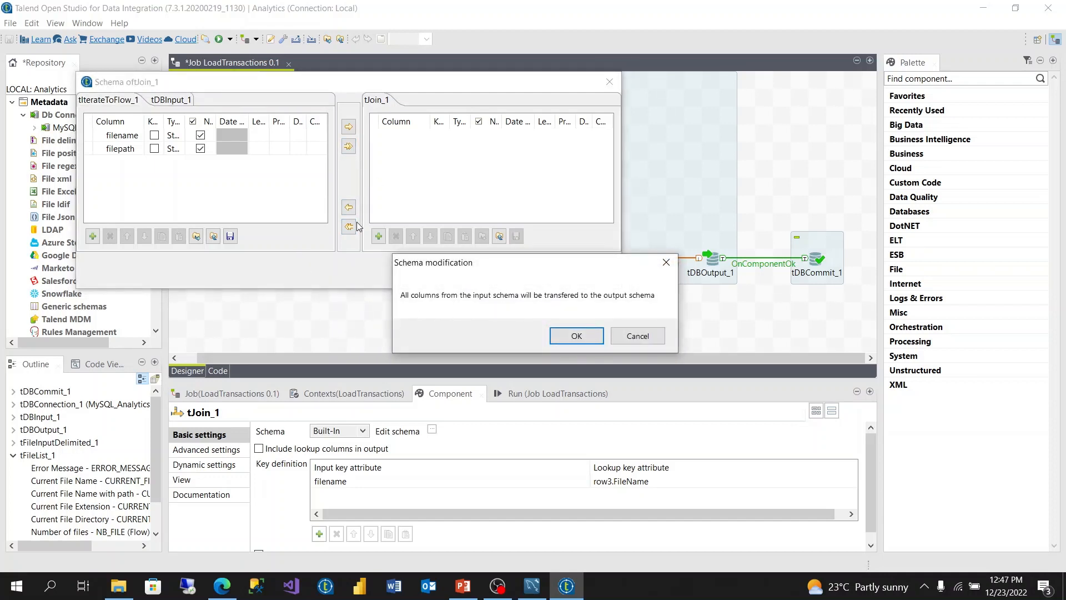
pyautogui.click(638, 335)
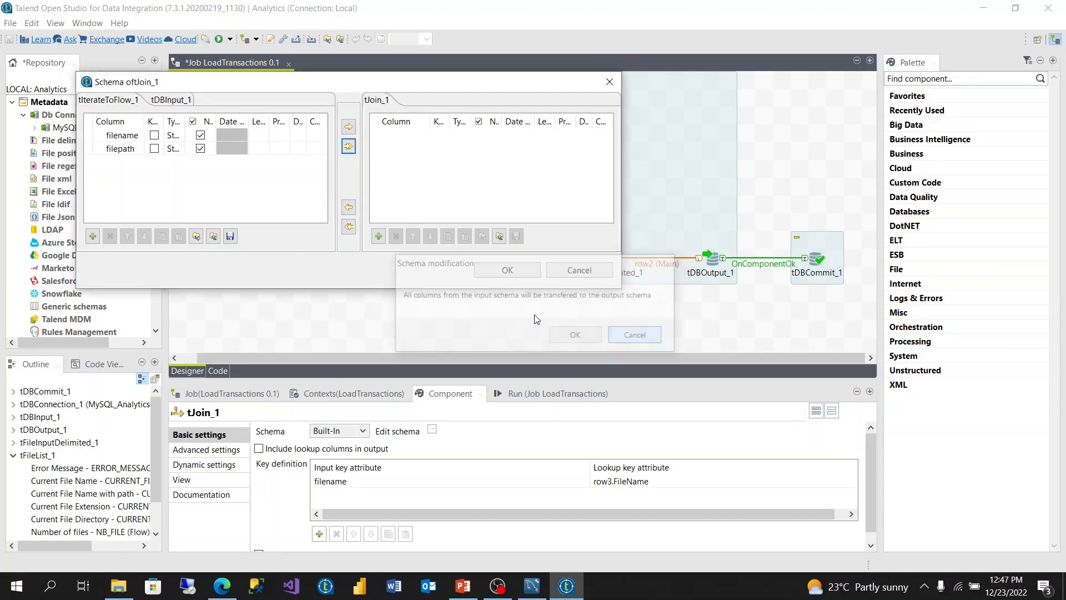
pyautogui.click(348, 146)
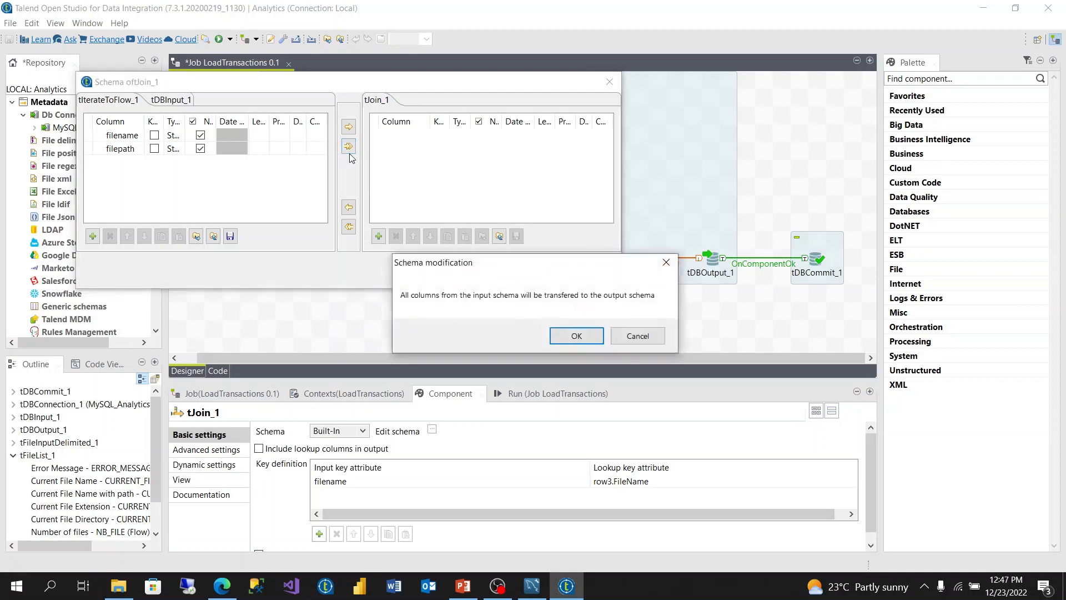
pyautogui.click(578, 335)
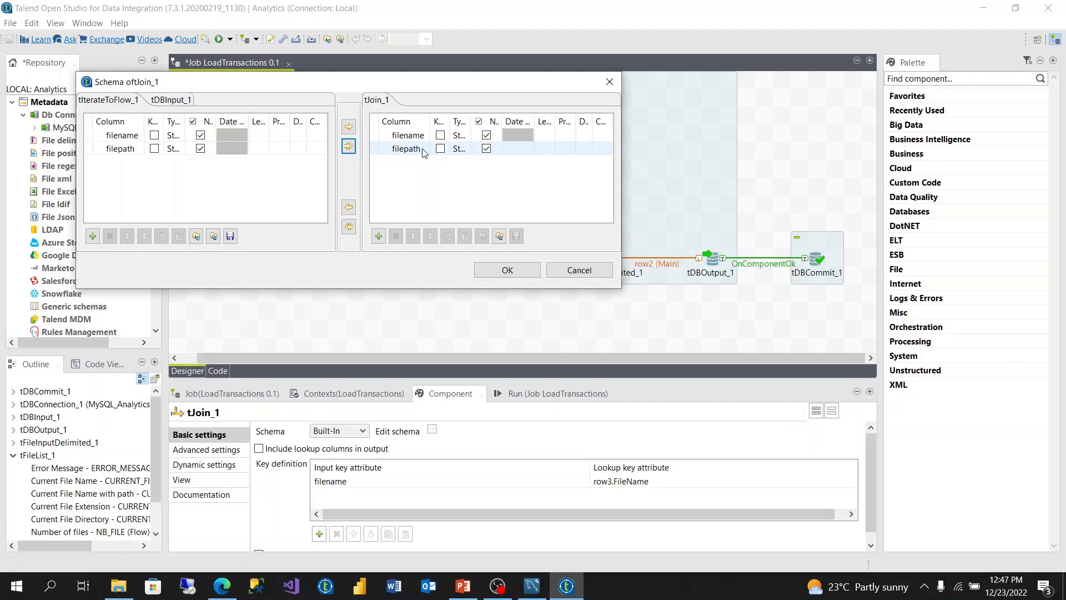
pyautogui.click(507, 271)
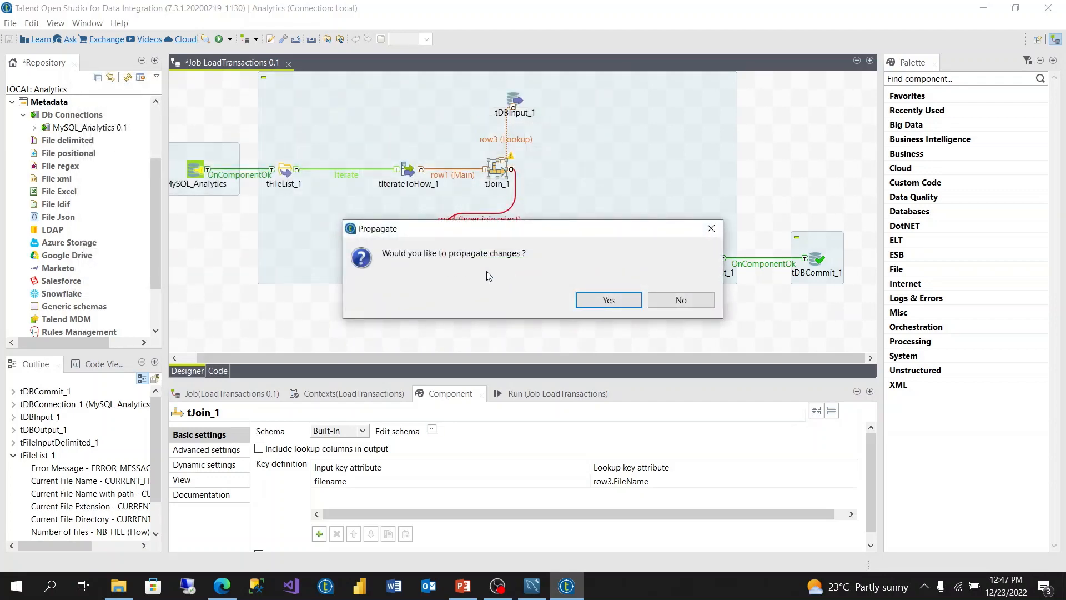
pyautogui.click(605, 300)
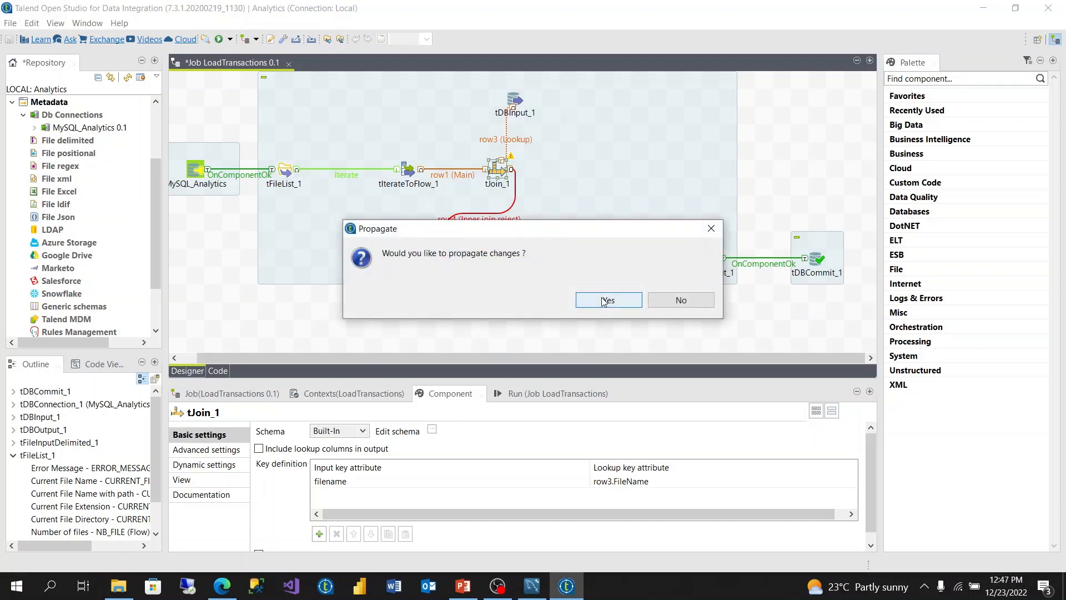
pyautogui.click(606, 299)
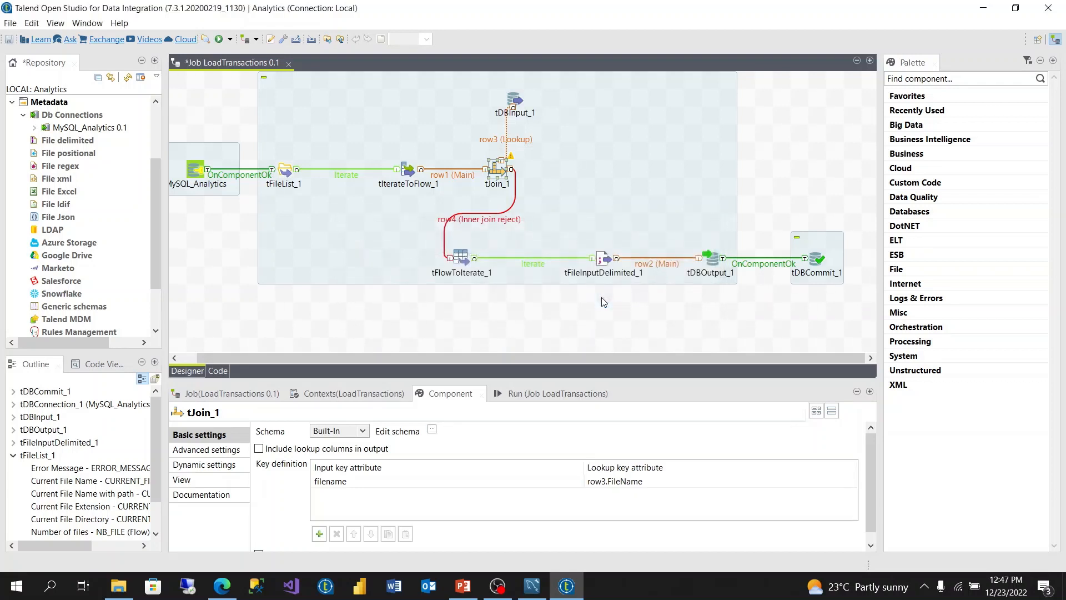
# Step: In tFlowToIterate_1's Basic settings, set the "filepath" key's value to the filepath column
pyautogui.click(459, 258)
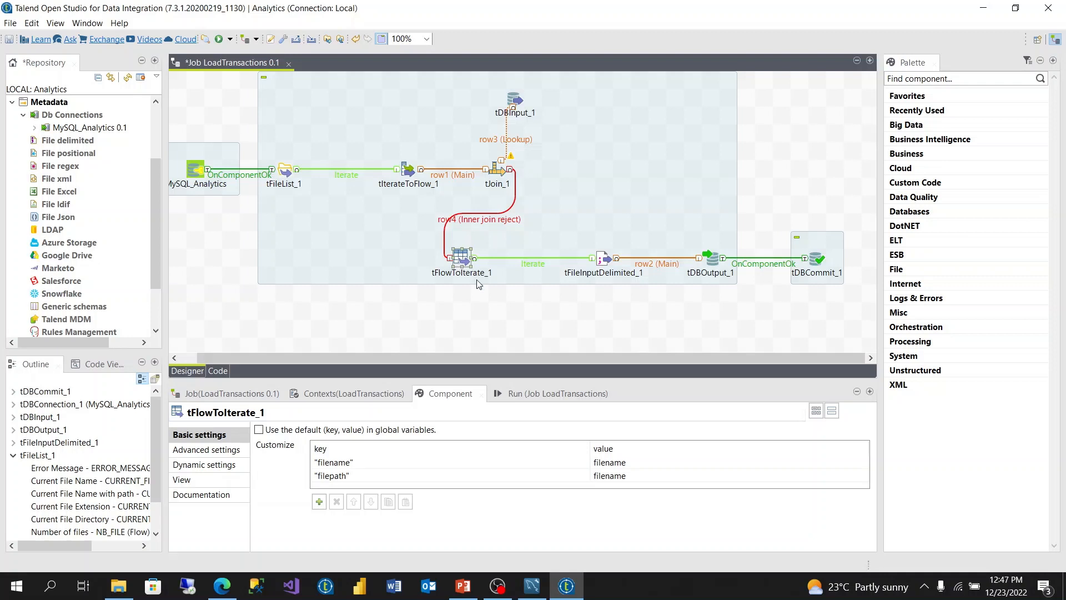
pyautogui.click(638, 463)
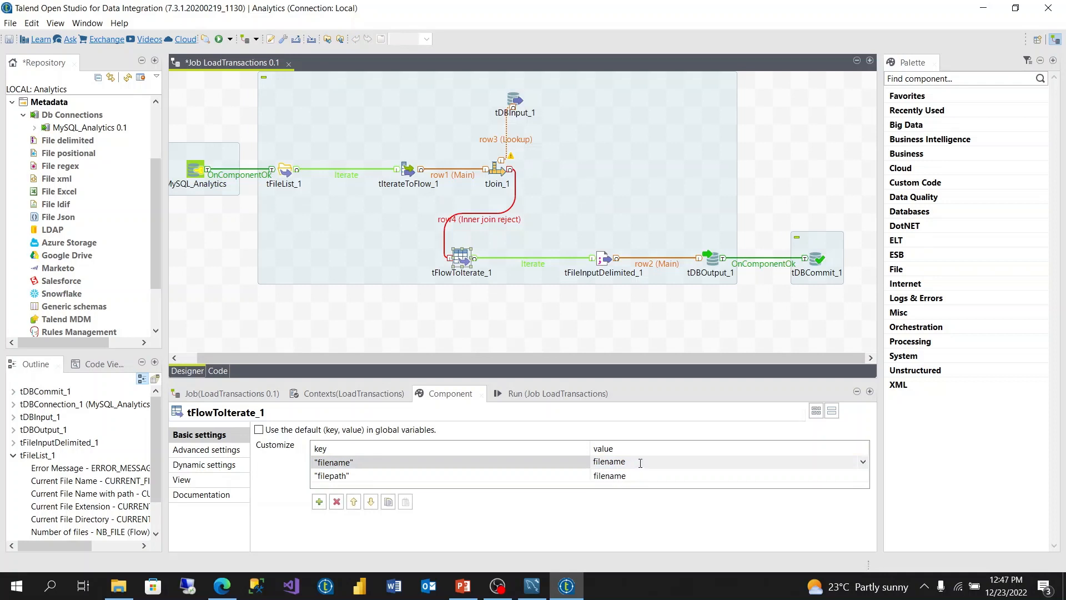
pyautogui.click(640, 462)
pyautogui.click(640, 461)
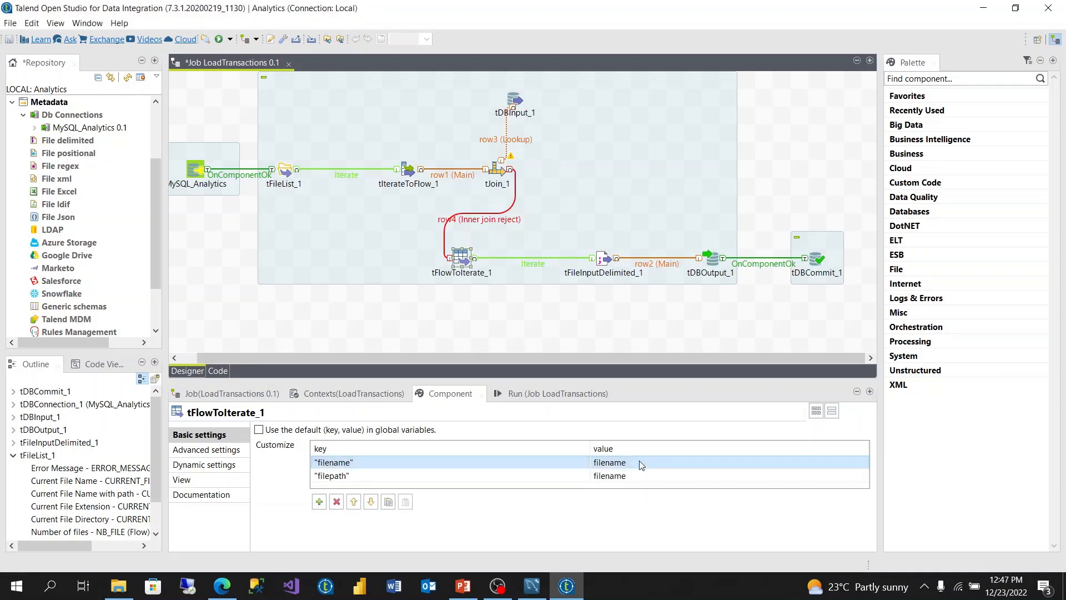
pyautogui.click(489, 301)
pyautogui.click(469, 262)
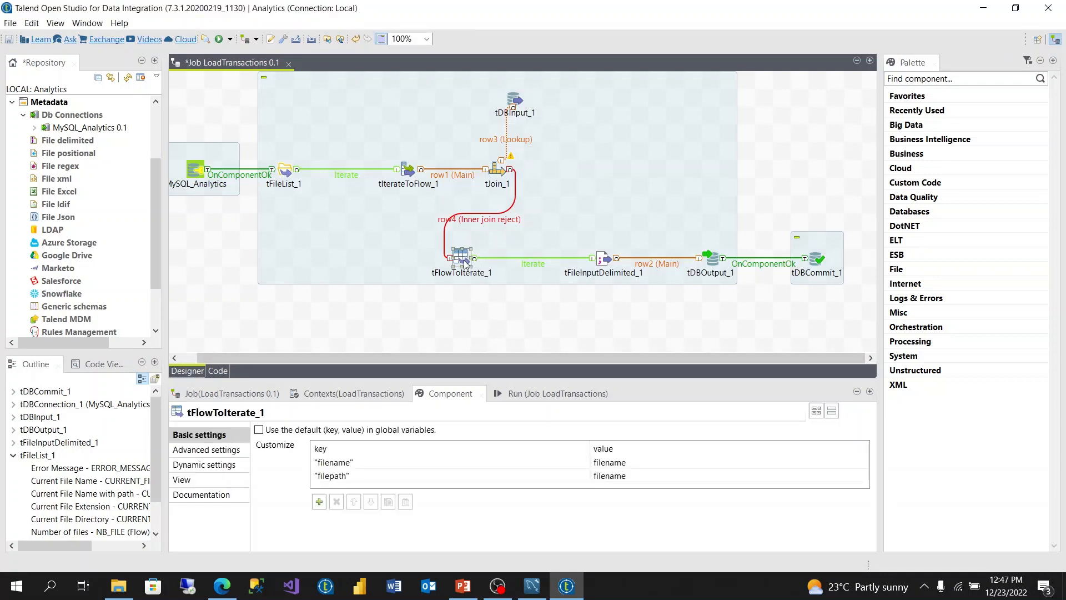
pyautogui.click(648, 462)
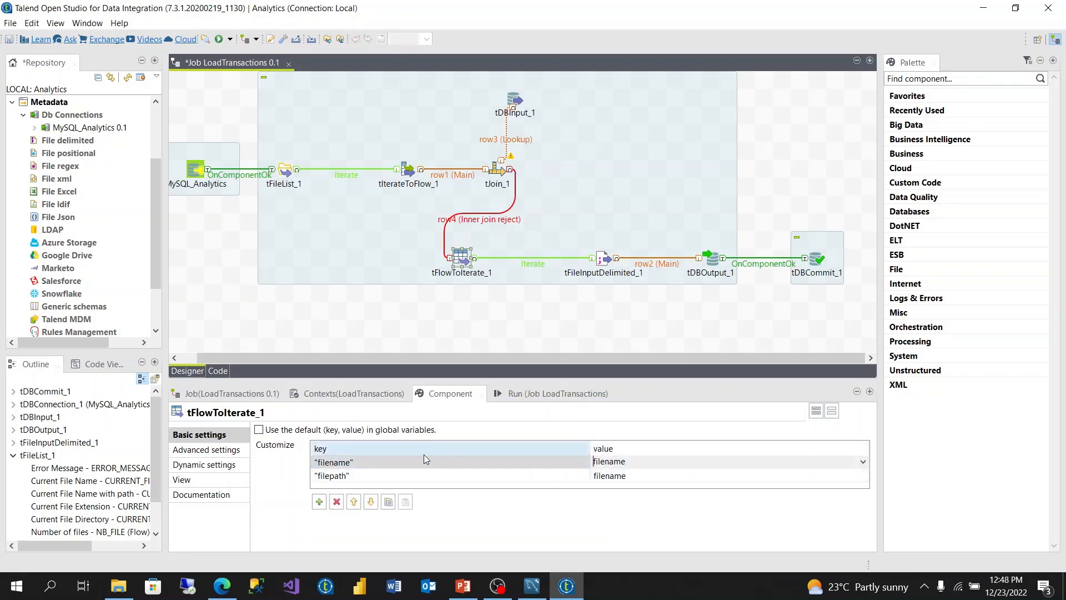
pyautogui.click(836, 476)
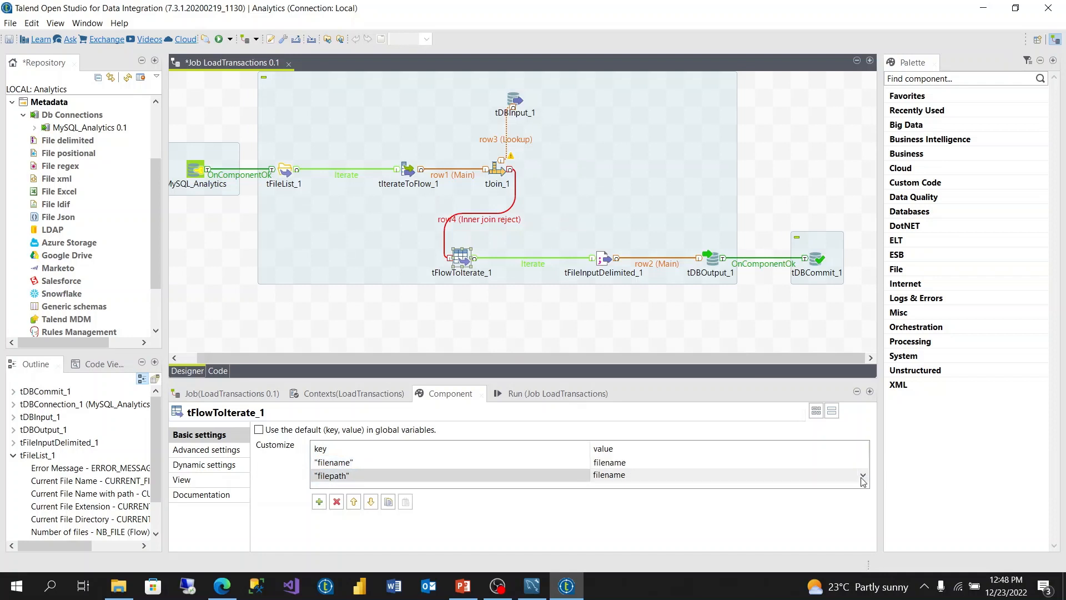
pyautogui.click(863, 478)
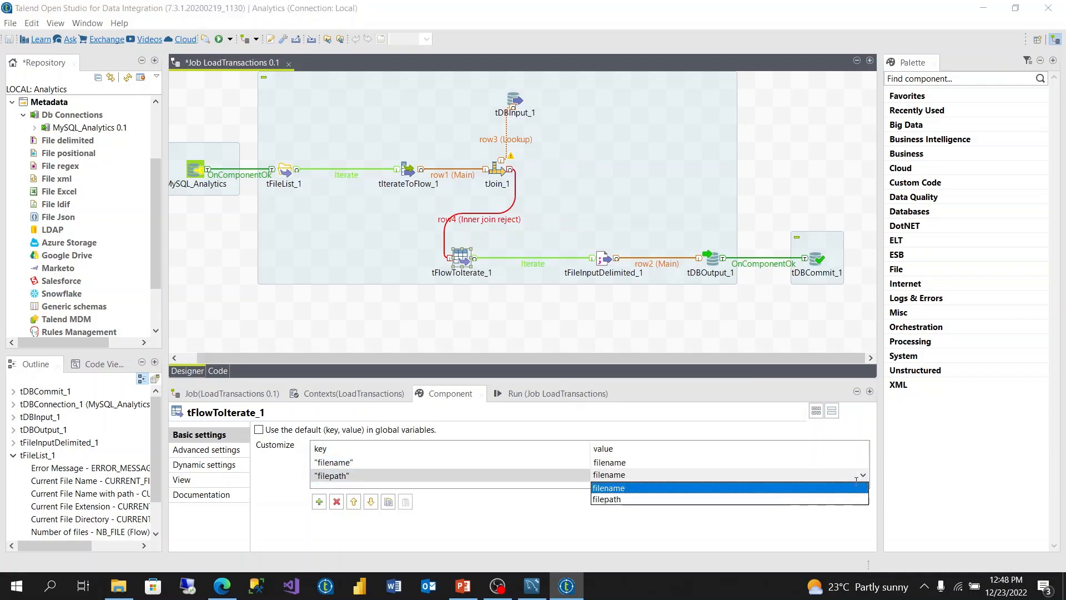
pyautogui.click(664, 499)
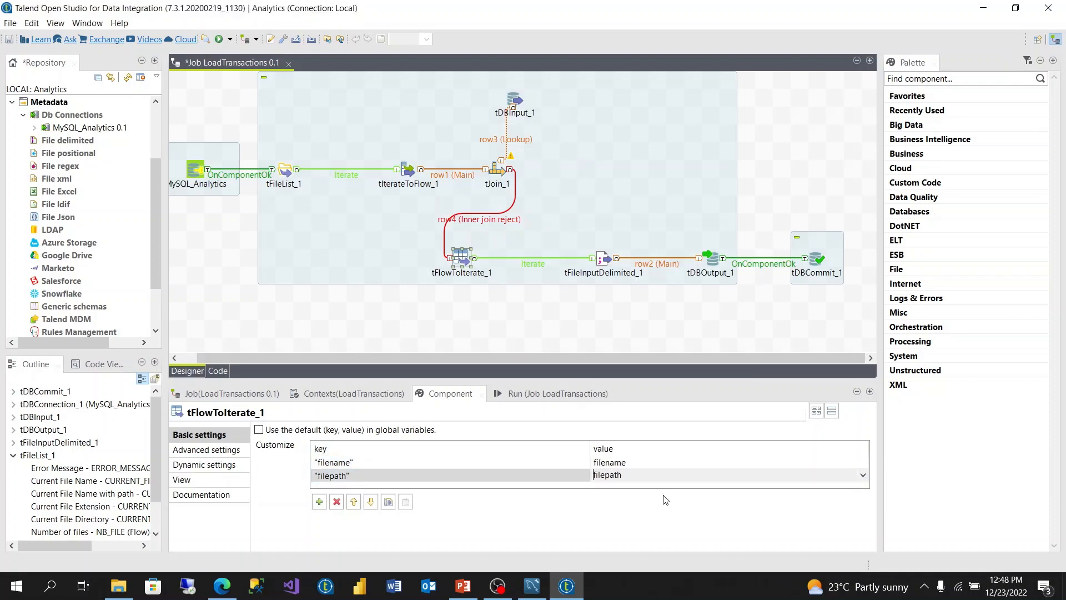
pyautogui.click(810, 131)
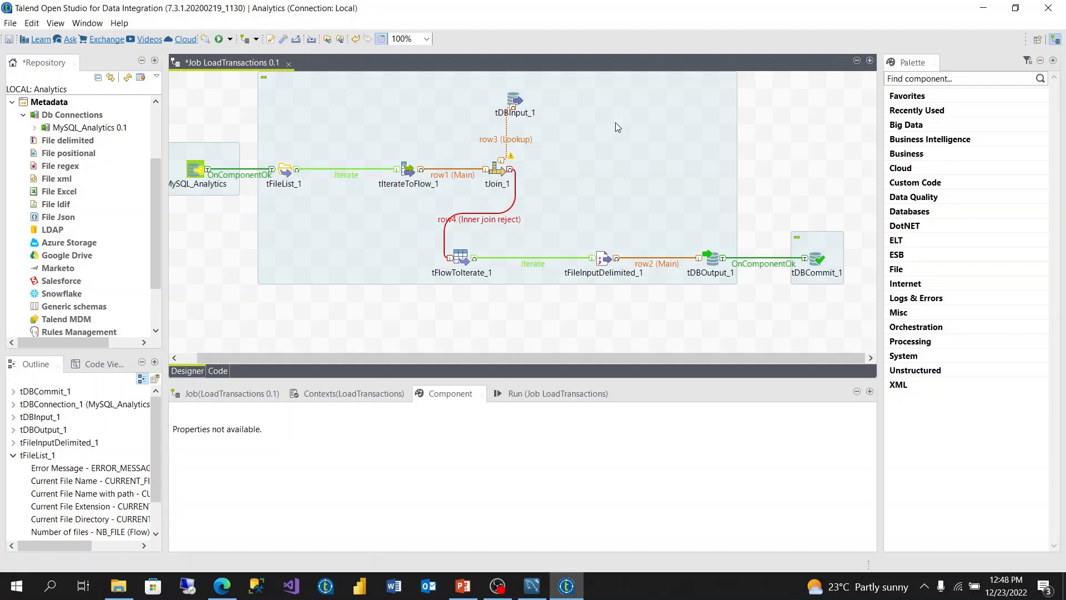
# Step: Nudge the main subjob slightly lower on the canvas and select tDBCommit_1
pyautogui.moveTo(615, 123); pyautogui.dragTo(620, 142)
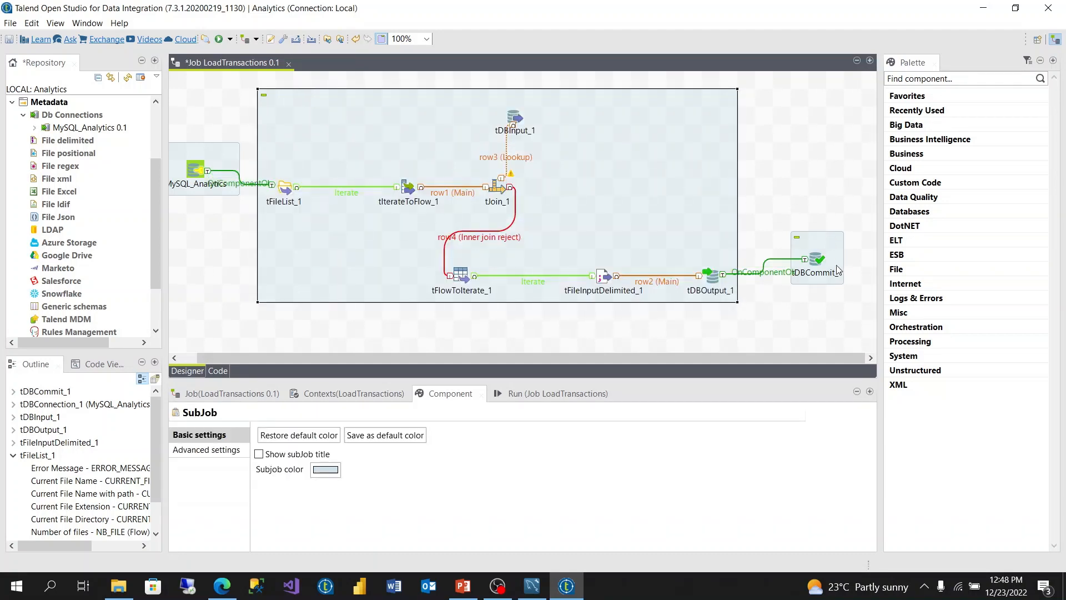
pyautogui.click(817, 248)
pyautogui.click(817, 250)
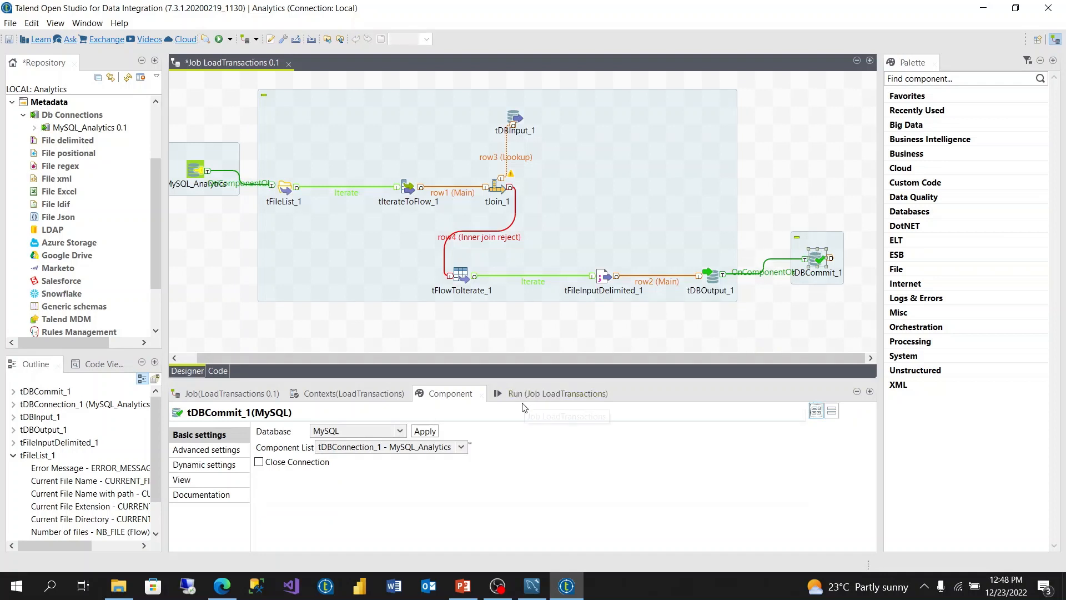
# Step: Bring up the Run (Job LoadTransactions) view and clear its console
pyautogui.click(557, 395)
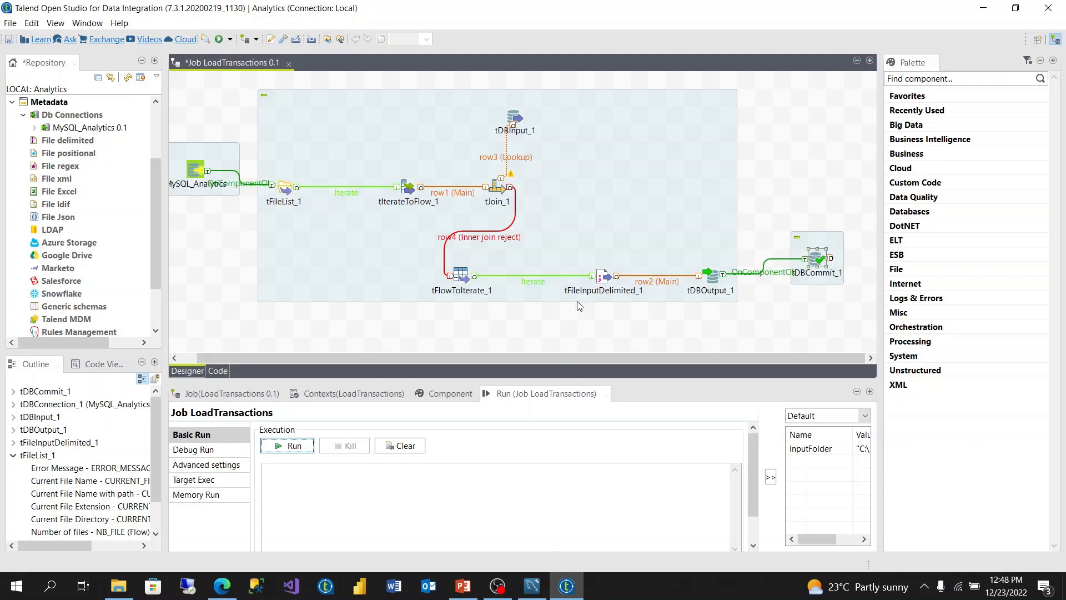
pyautogui.click(572, 592)
pyautogui.click(572, 592)
pyautogui.click(572, 592)
pyautogui.click(572, 592)
pyautogui.click(417, 447)
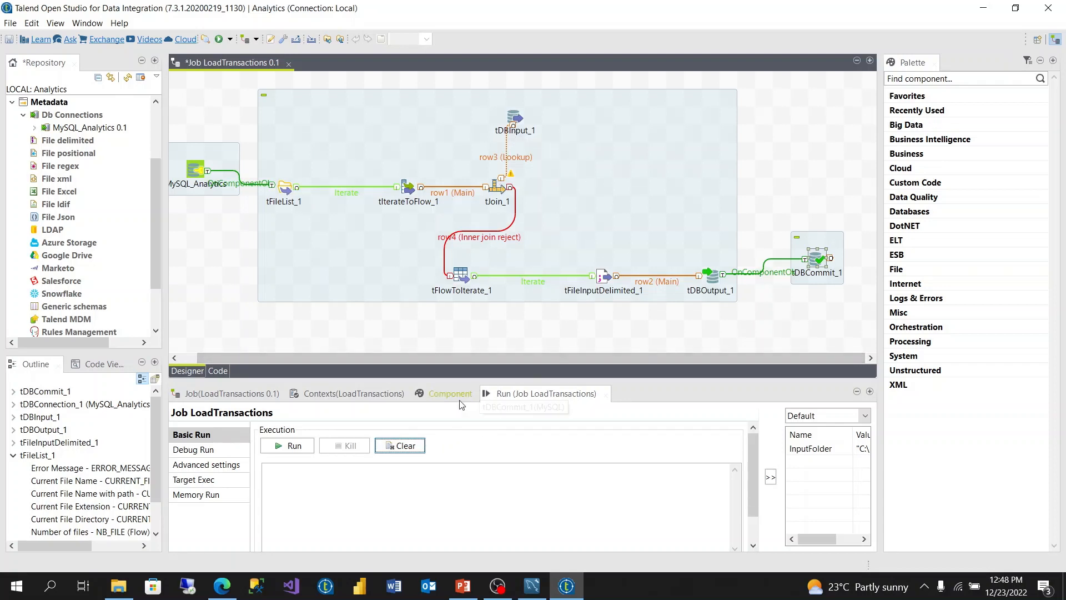
# Step: Truncate analytics.transactions and re-run SELECT * FROM analytics.transactions to confirm 0 rows
pyautogui.click(531, 585)
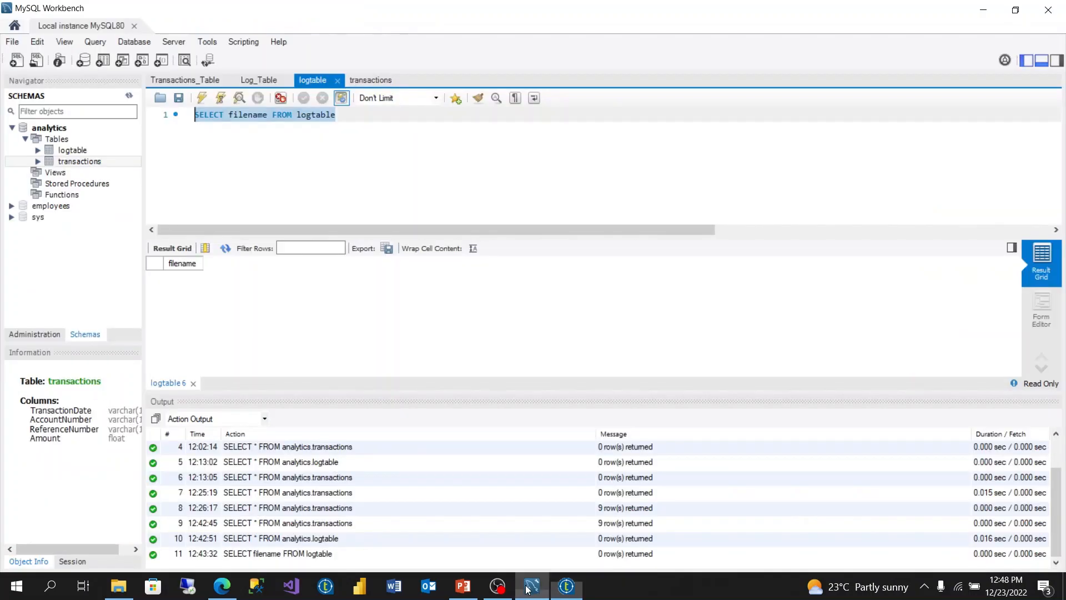
pyautogui.click(367, 75)
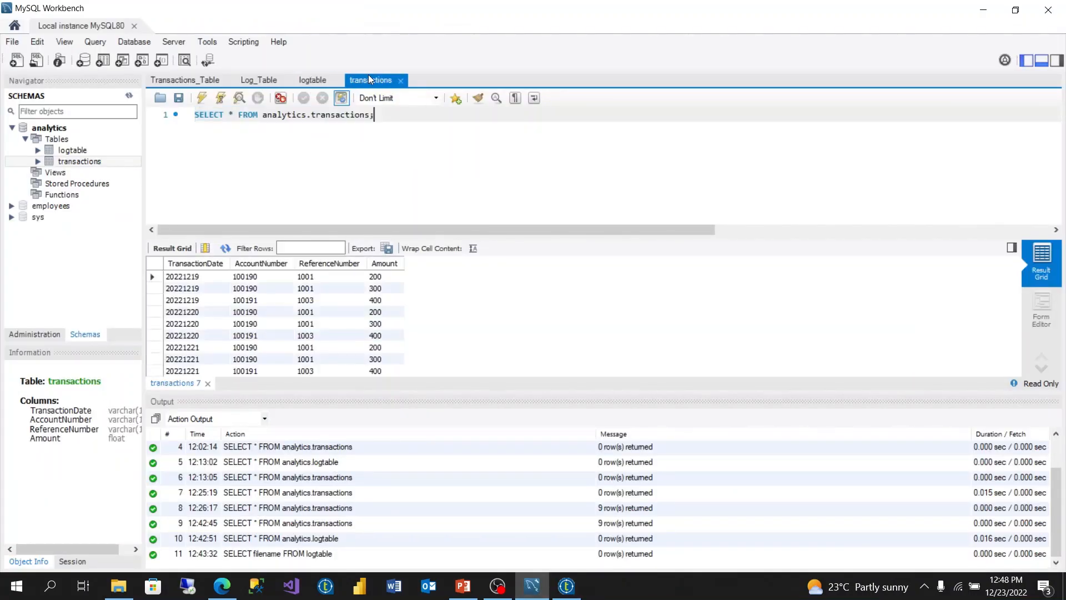
pyautogui.rightClick(78, 161)
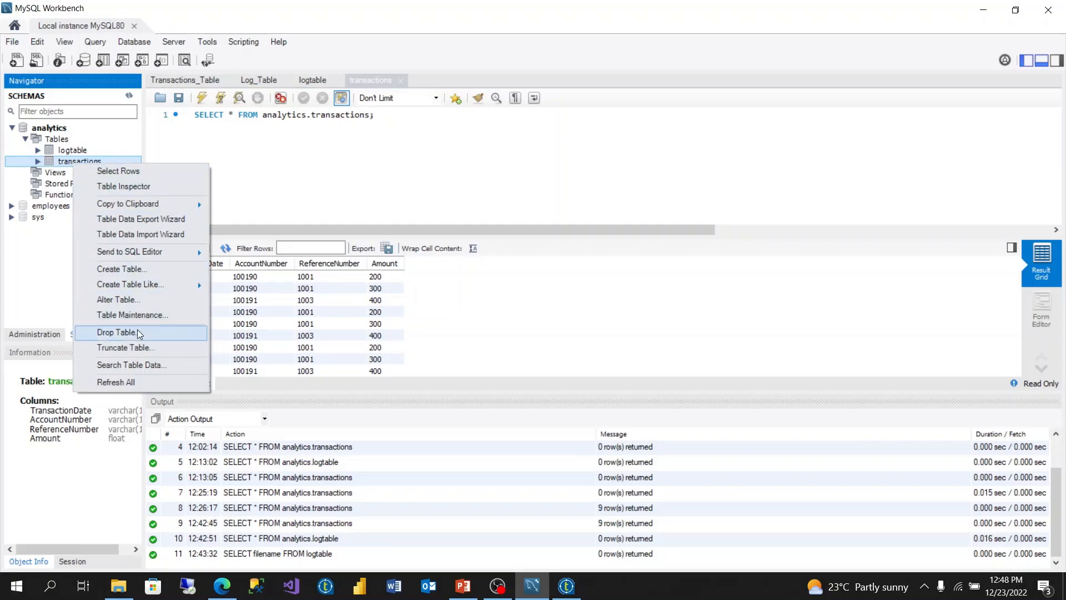
pyautogui.click(127, 348)
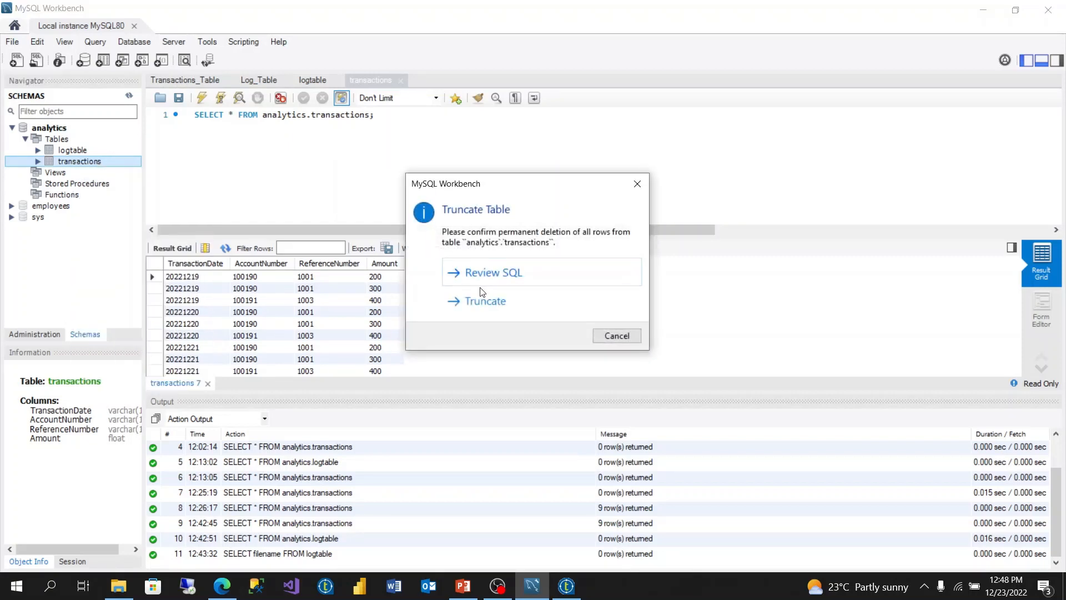
pyautogui.click(484, 302)
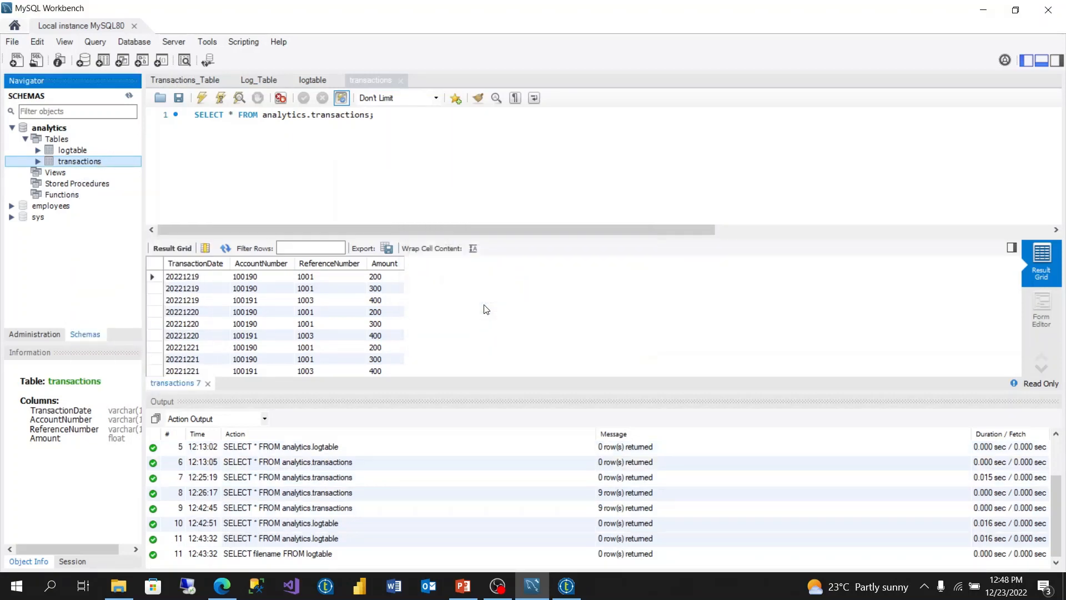
pyautogui.click(391, 122)
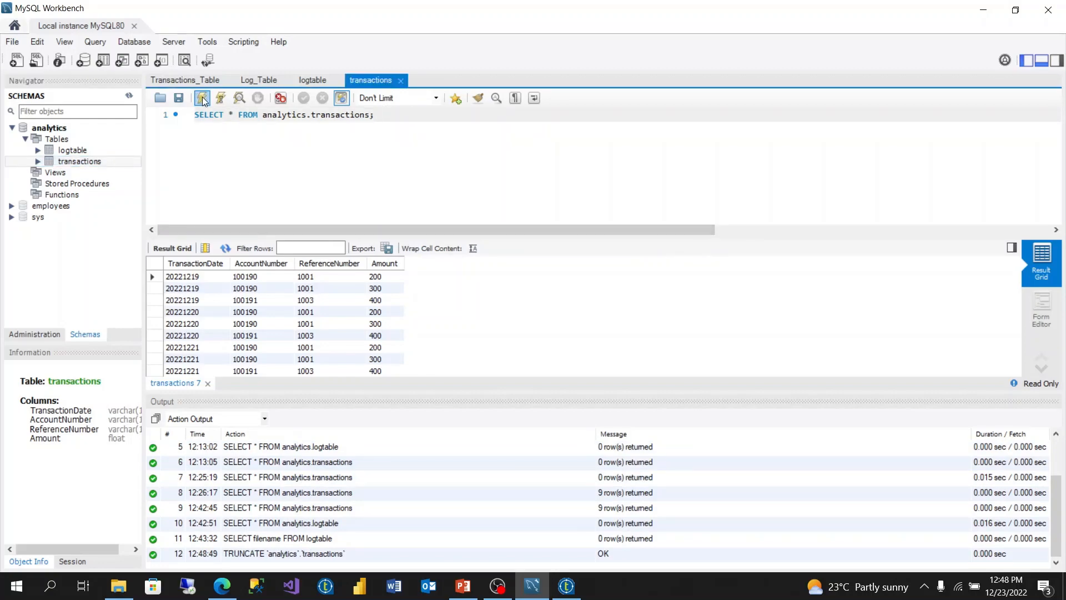
pyautogui.click(203, 100)
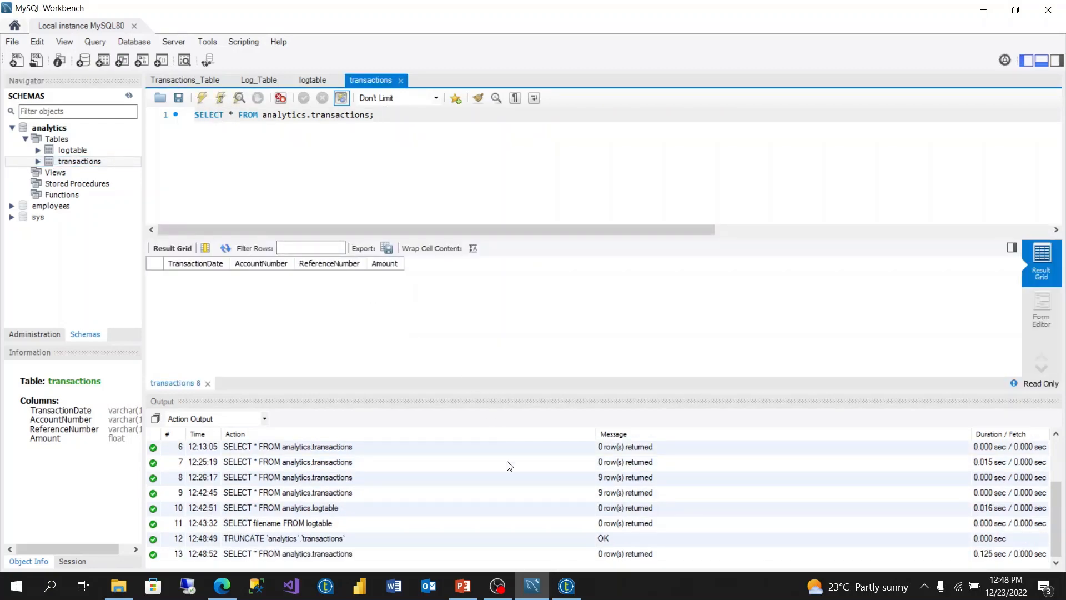
# Step: Run the LoadTransactions job in Talend until it finishes with exit code 0
pyautogui.click(566, 585)
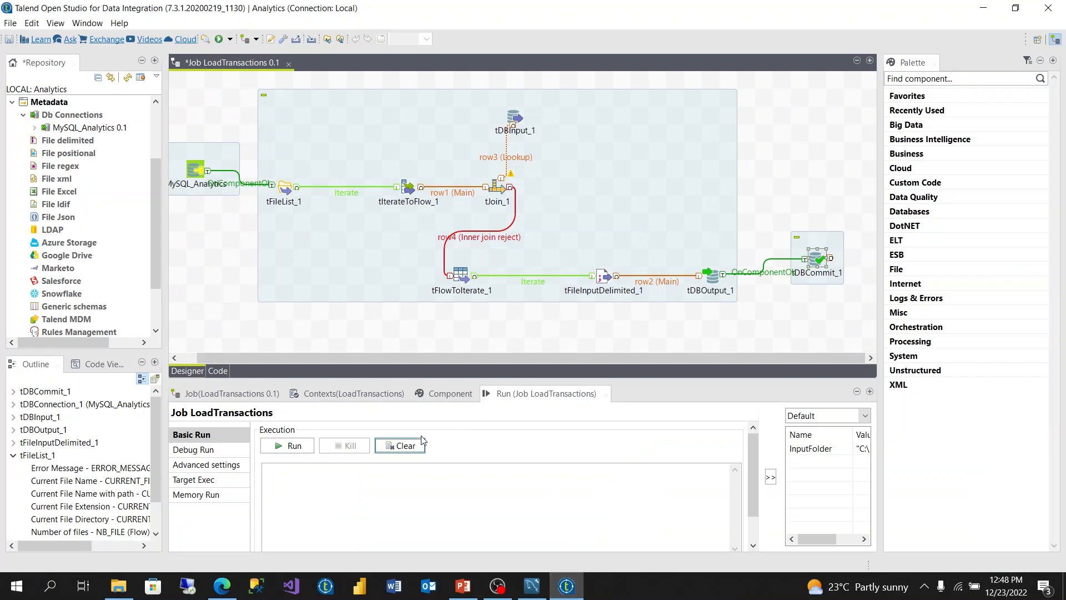
pyautogui.click(311, 445)
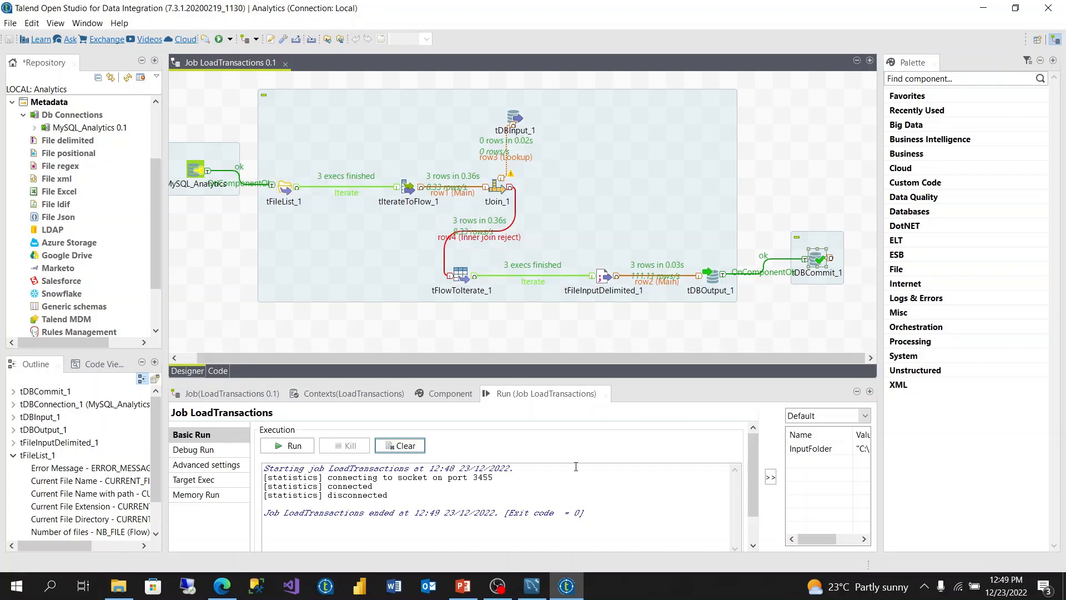
pyautogui.click(531, 585)
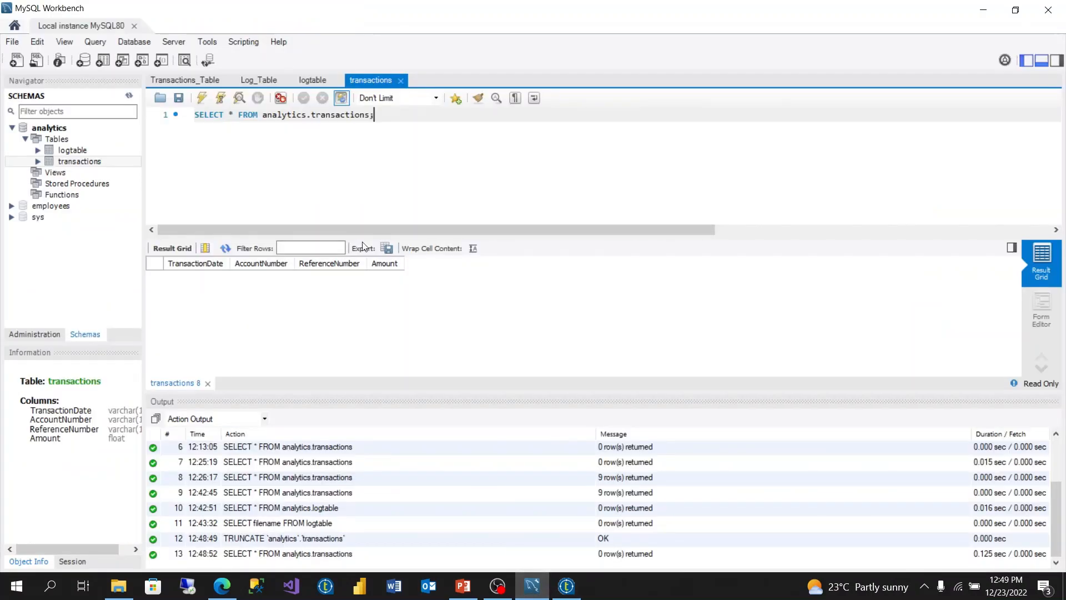
# Step: Re-execute the transactions query to show the 9 newly loaded rows
pyautogui.click(201, 98)
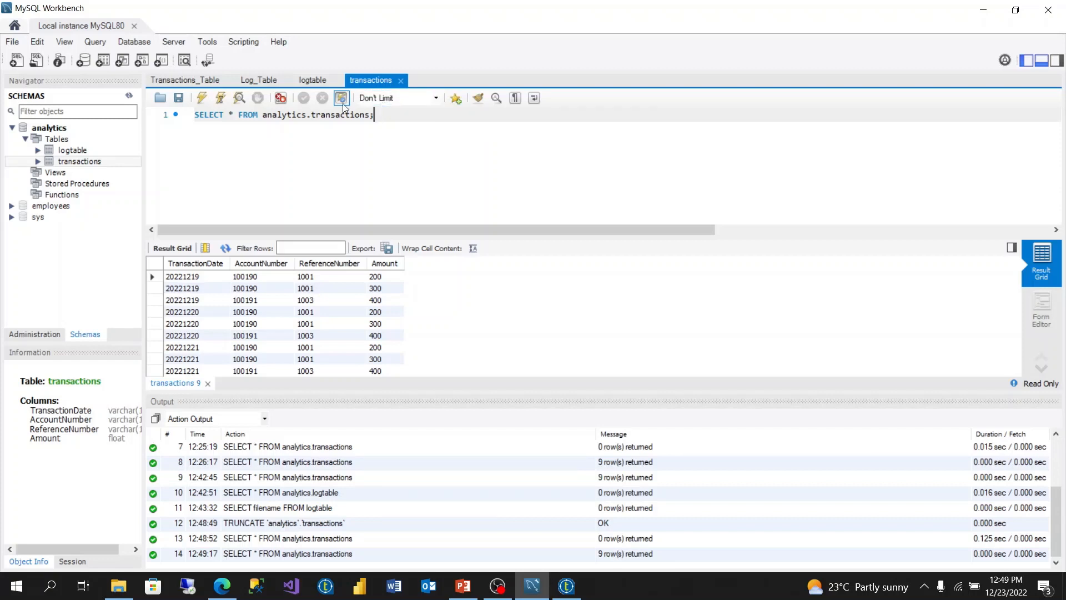
pyautogui.click(310, 80)
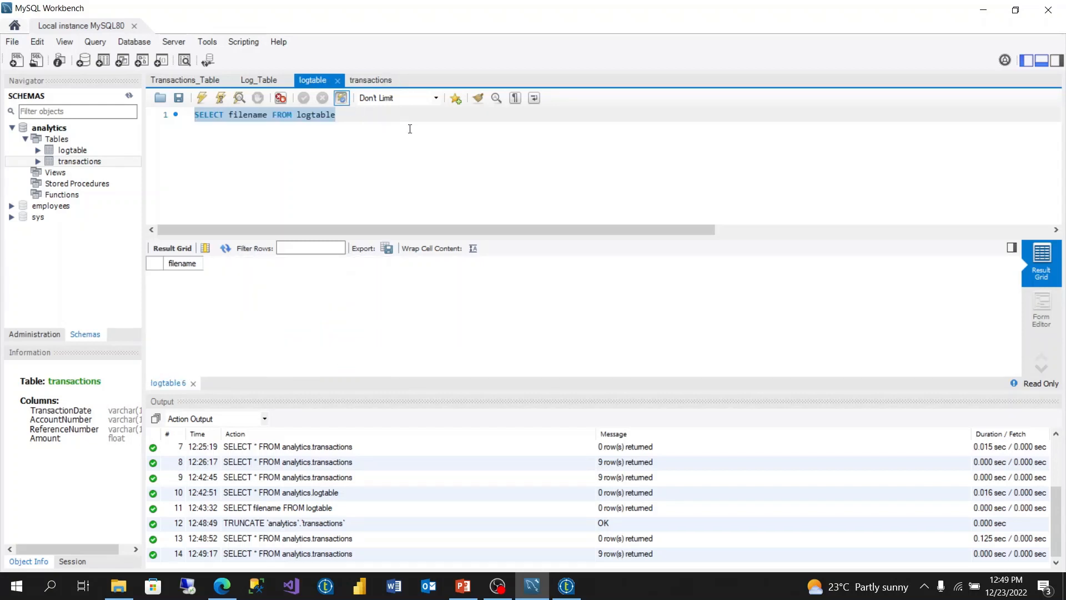
# Step: Replace the logtable query with INSERT INTO logtable (filename) VALUES ('Transactions_1.csv') and execute it
pyautogui.click(365, 120)
pyautogui.press('BackSpace')
pyautogui.press('BackSpace')
pyautogui.press('BackSpace')
pyautogui.press('BackSpace')
pyautogui.press('BackSpace')
pyautogui.press('BackSpace')
pyautogui.press('BackSpace')
pyautogui.press('BackSpace')
pyautogui.press('BackSpace')
pyautogui.press('BackSpace')
pyautogui.press('BackSpace')
pyautogui.press('BackSpace')
pyautogui.press('BackSpace')
pyautogui.press('BackSpace')
pyautogui.press('BackSpace')
pyautogui.press('BackSpace')
pyautogui.press('BackSpace')
pyautogui.press('BackSpace')
pyautogui.press('BackSpace')
pyautogui.press('BackSpace')
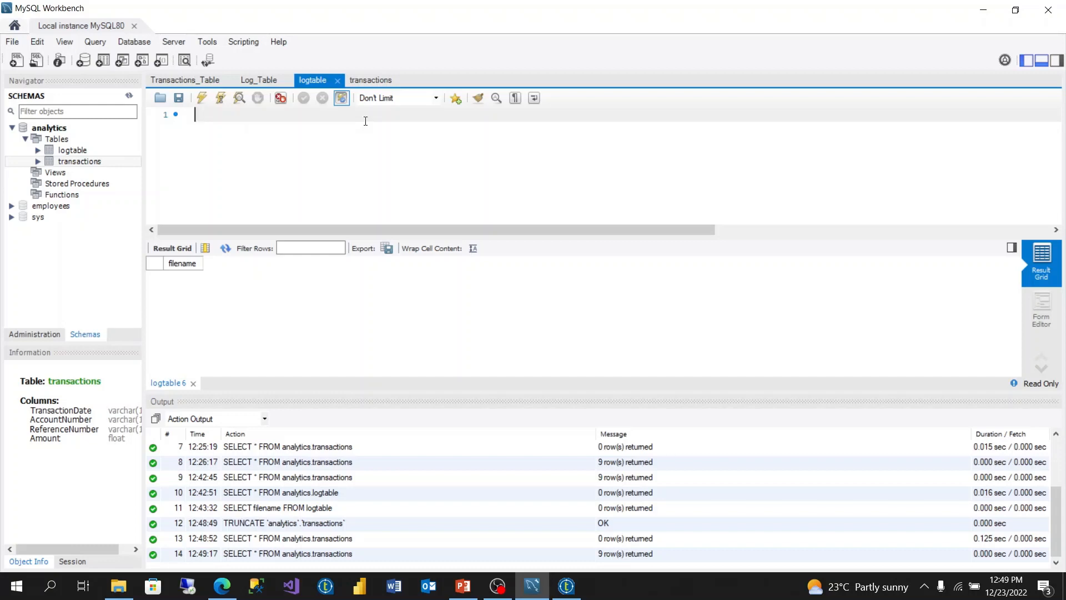
pyautogui.write('INSERT INTO logtab')
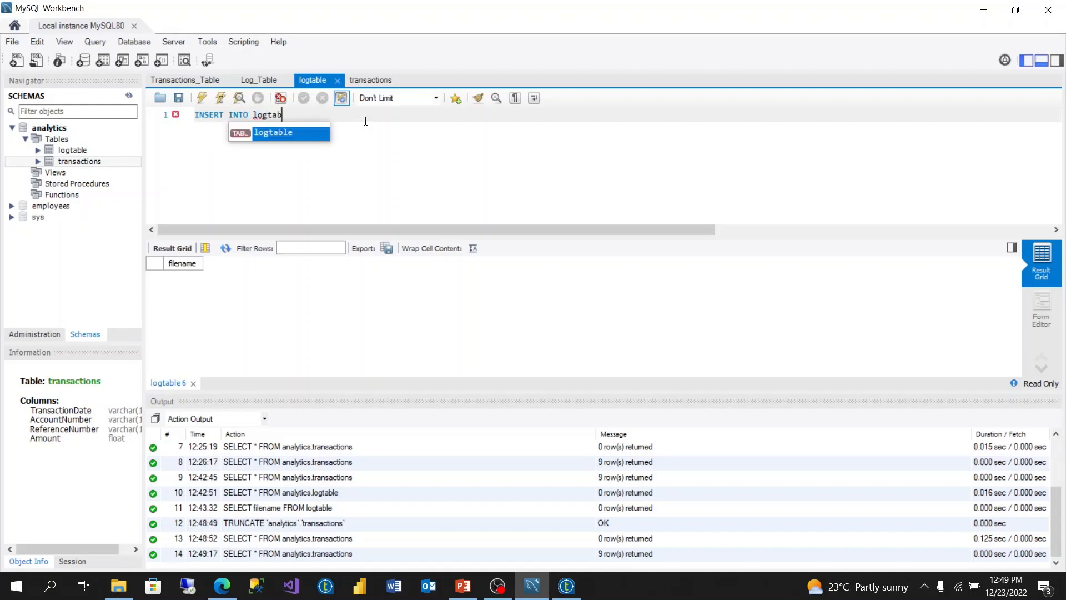
pyautogui.write('le (')
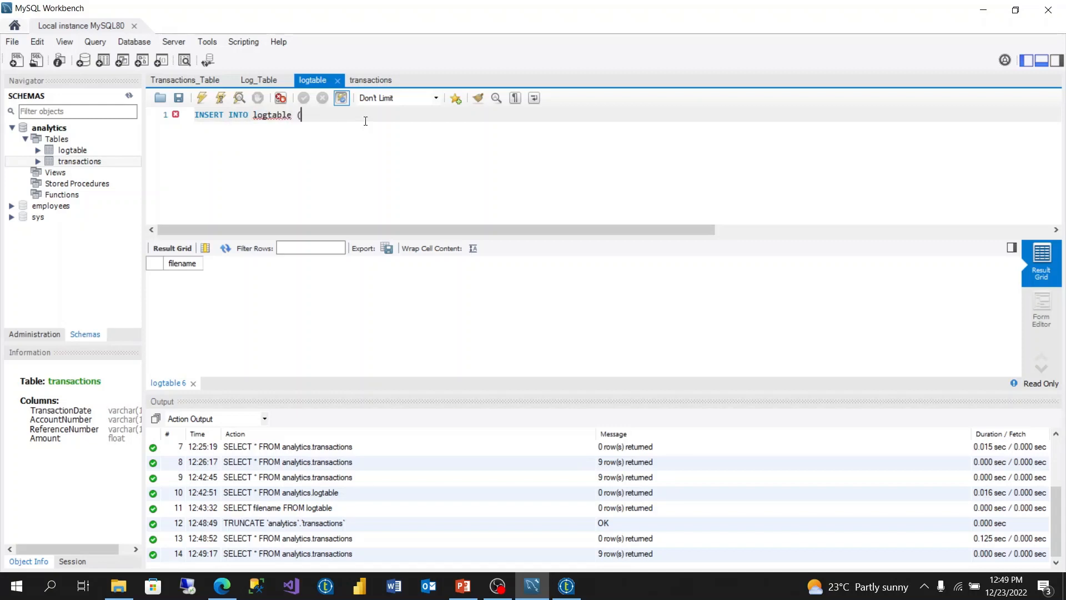
pyautogui.write("filename) VALUES (''")
pyautogui.press('Left')
pyautogui.write('Transacti')
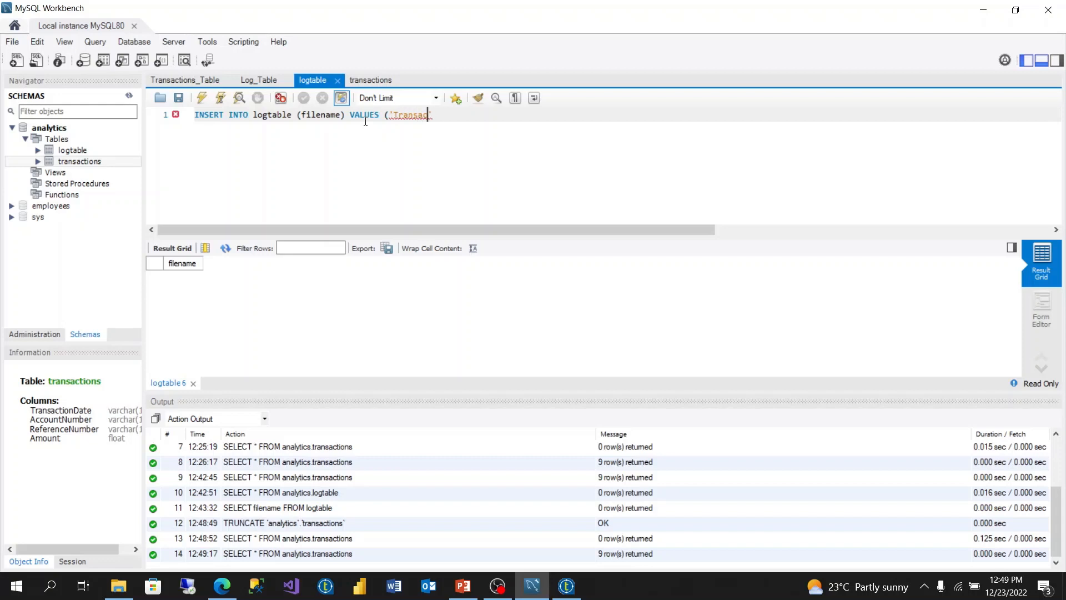
pyautogui.write('ons_1.csv')
pyautogui.press('Right')
pyautogui.write(')')
pyautogui.click(202, 98)
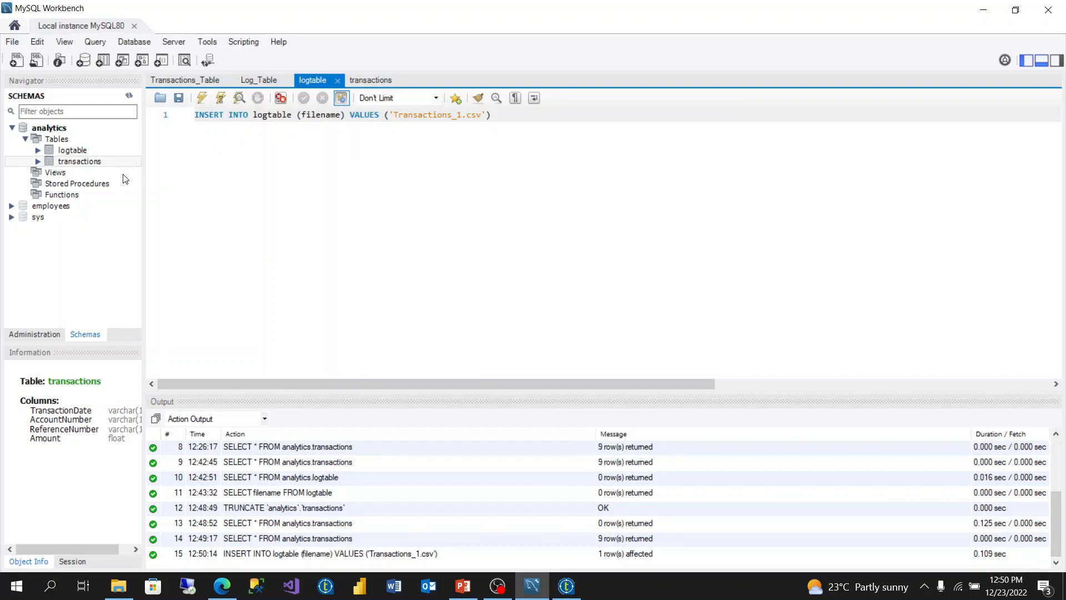
# Step: Add and execute SELECT * FROM logtable to confirm the Transactions_1.csv row
pyautogui.press('Return')
pyautogui.press('Return')
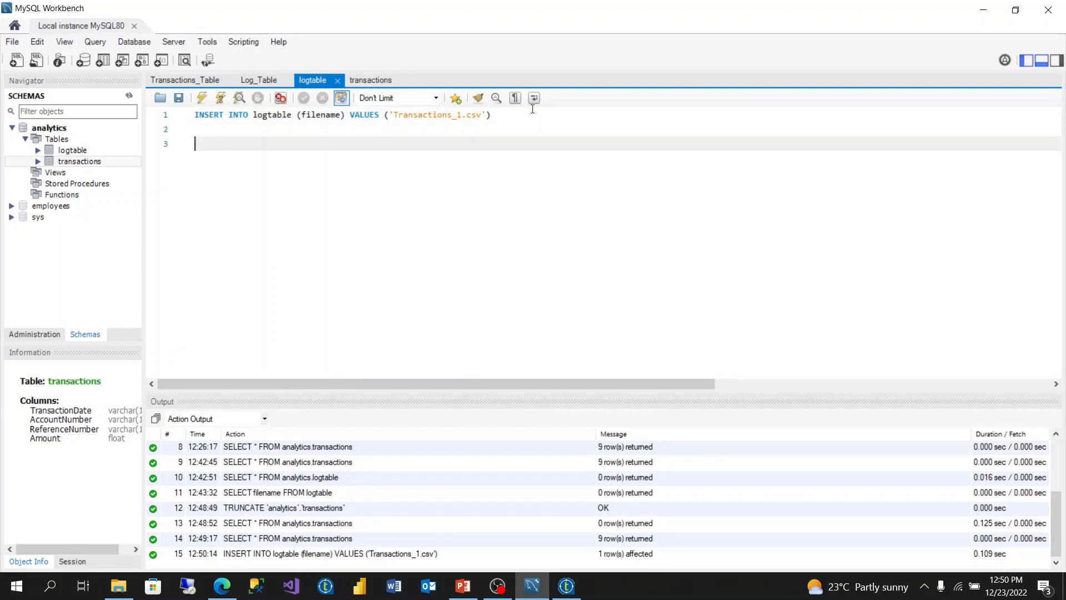
pyautogui.write('SELECT * FROM logtable')
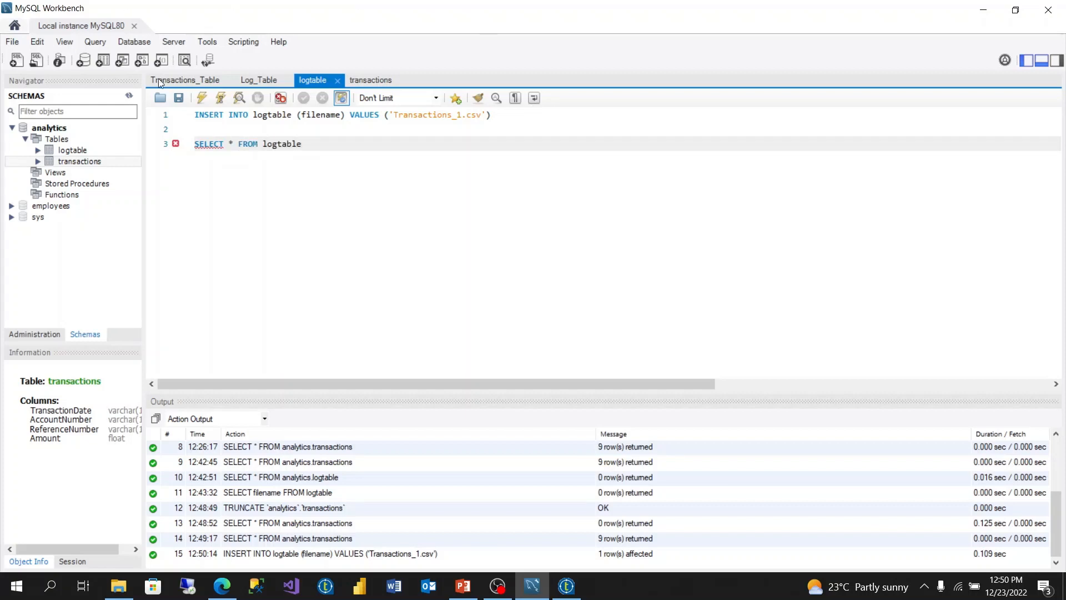
pyautogui.moveTo(309, 143); pyautogui.dragTo(172, 133)
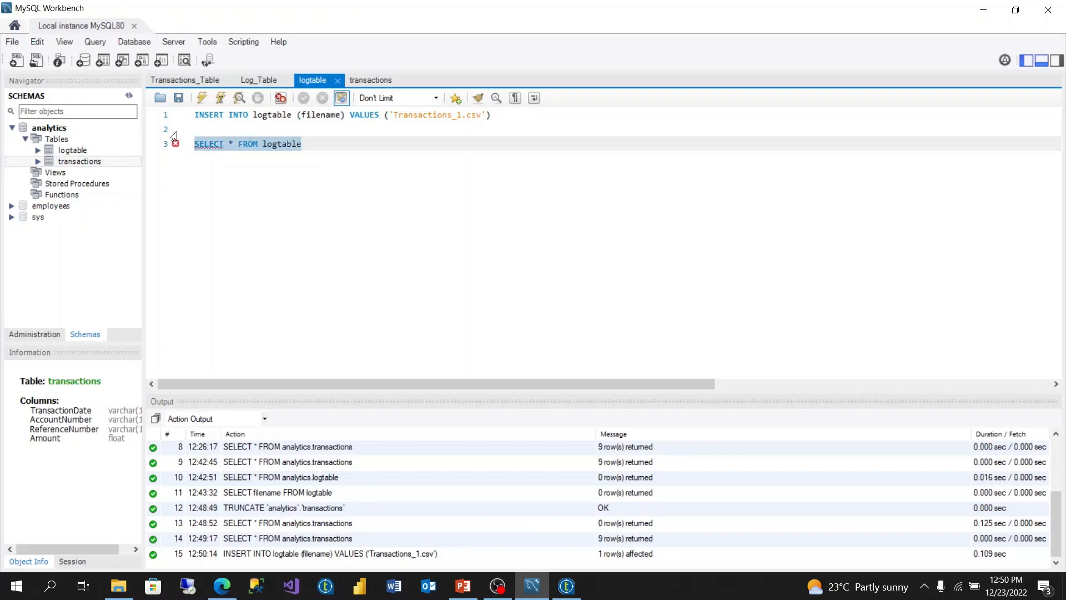
pyautogui.click(203, 99)
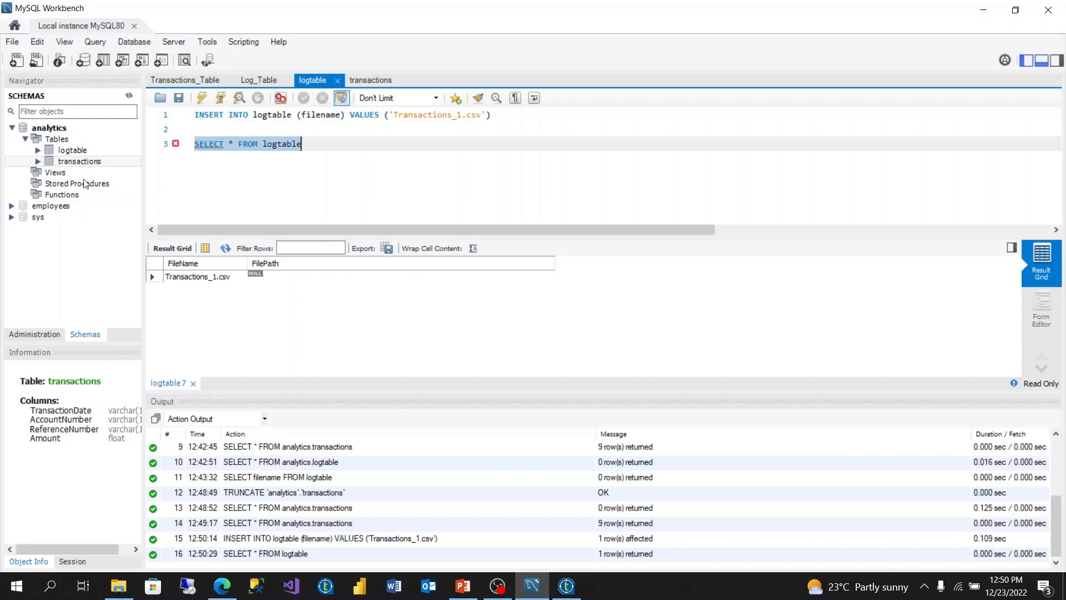
pyautogui.click(79, 163)
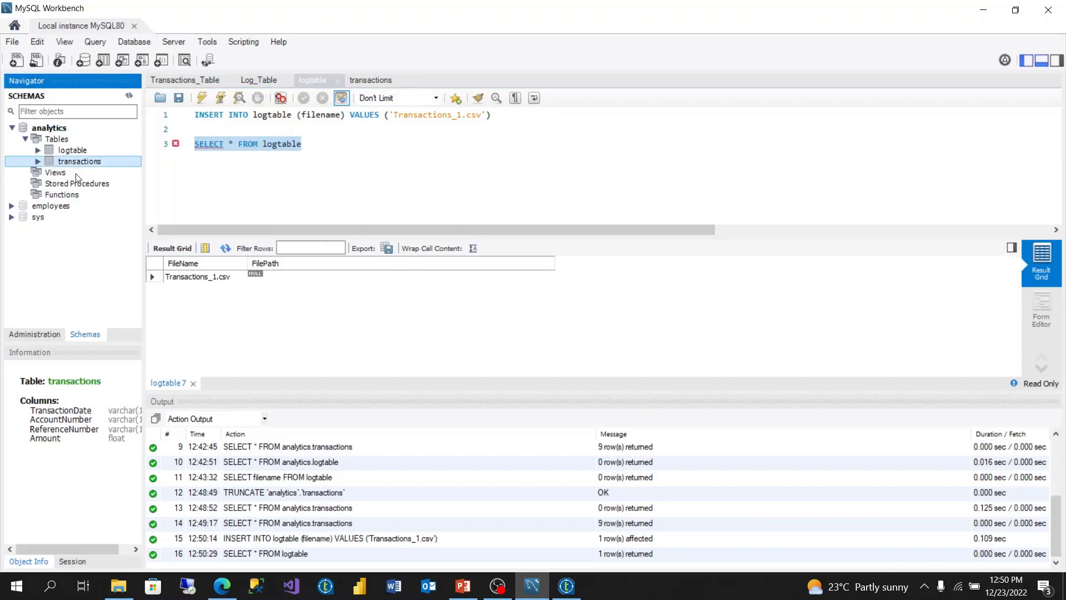
# Step: Truncate analytics.transactions again and re-run its query to confirm it returns no rows
pyautogui.rightClick(74, 162)
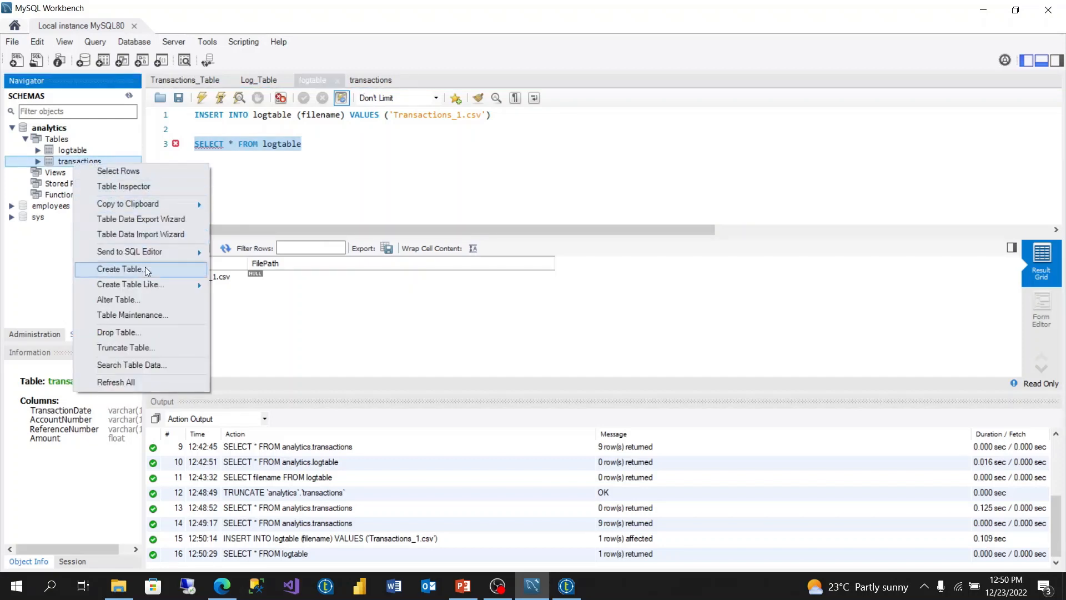
pyautogui.click(142, 349)
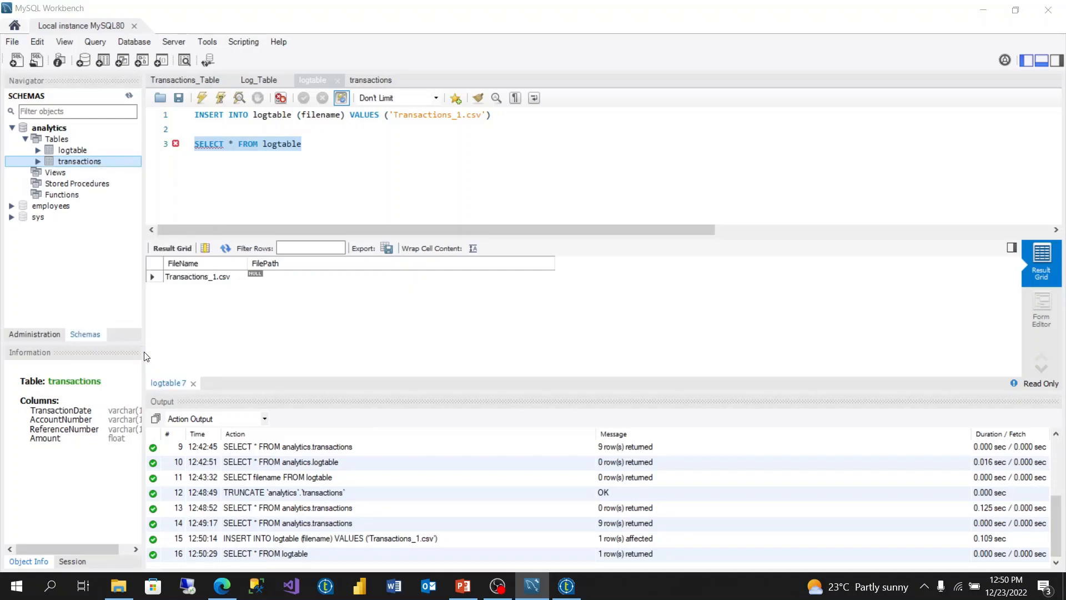
pyautogui.click(502, 308)
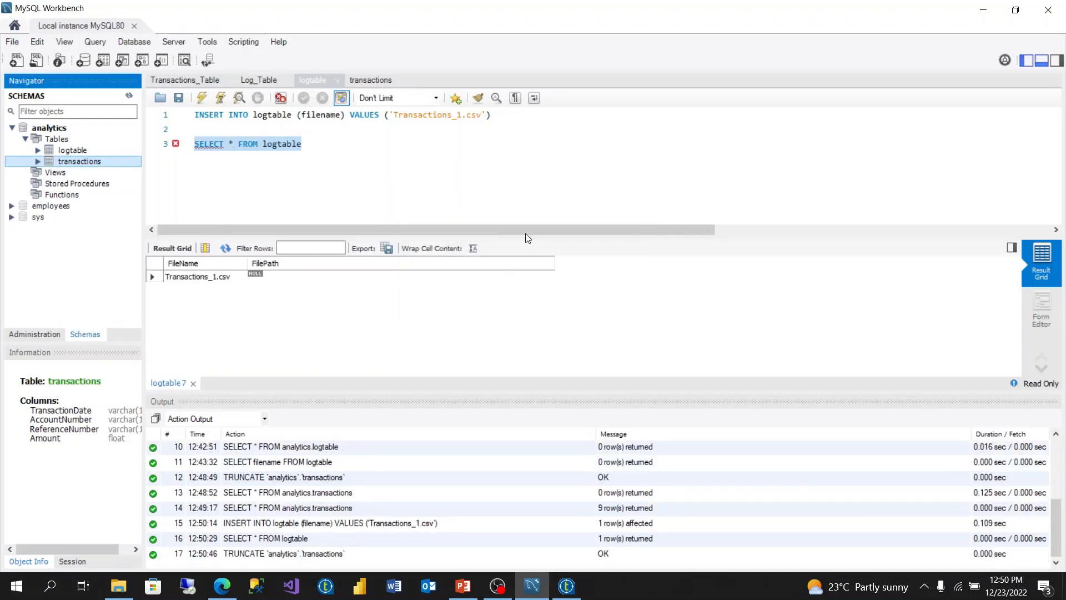
pyautogui.click(369, 81)
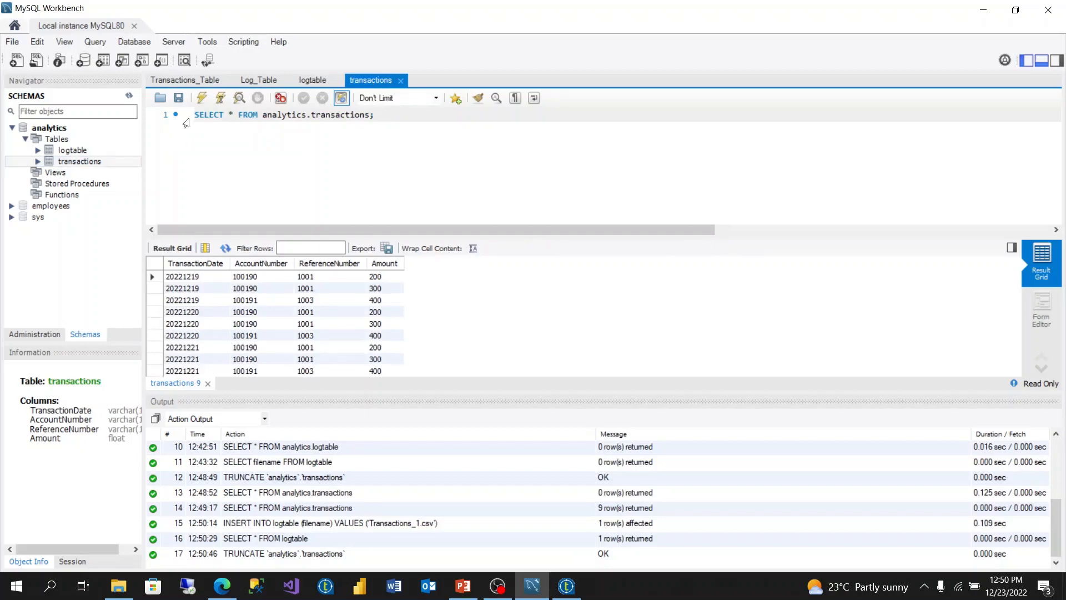
pyautogui.click(202, 98)
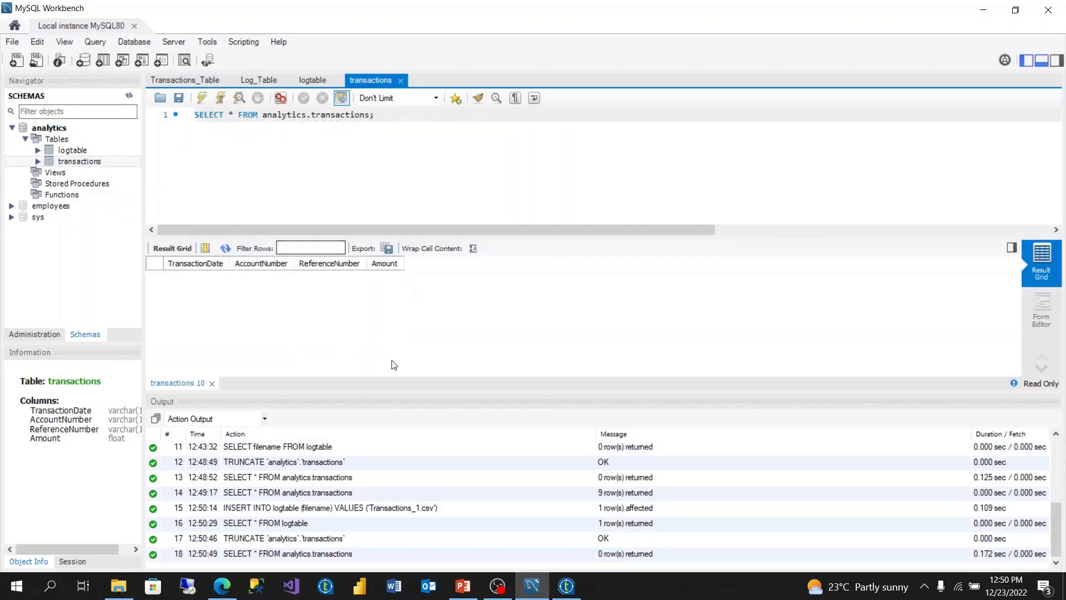
pyautogui.click(566, 584)
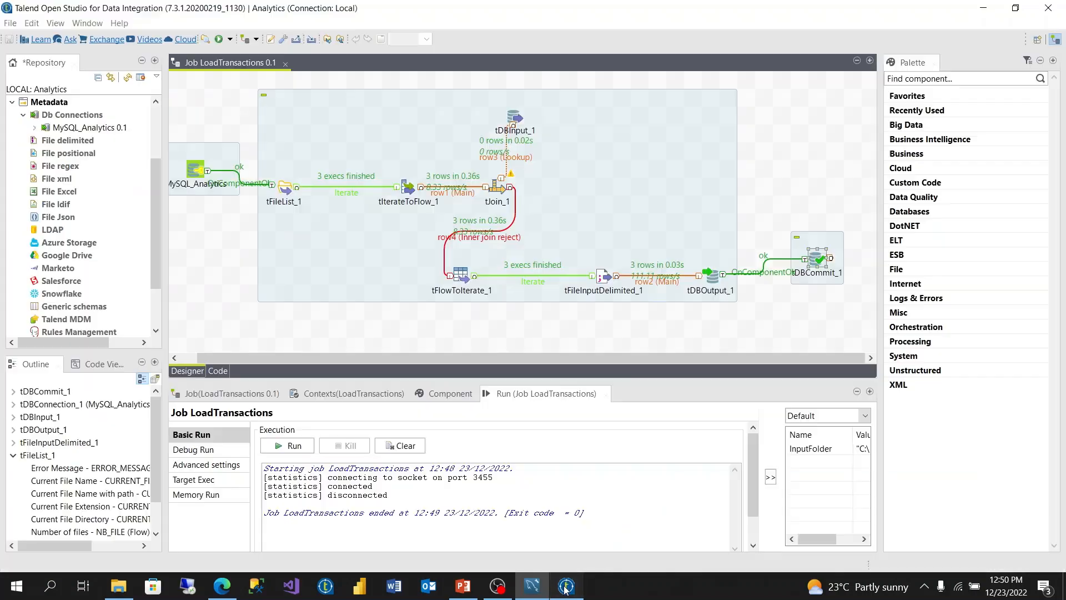
# Step: Clear the old run output, inspect tDBInput_1 and the row4 reject link, then rerun LoadTransactions
pyautogui.click(405, 445)
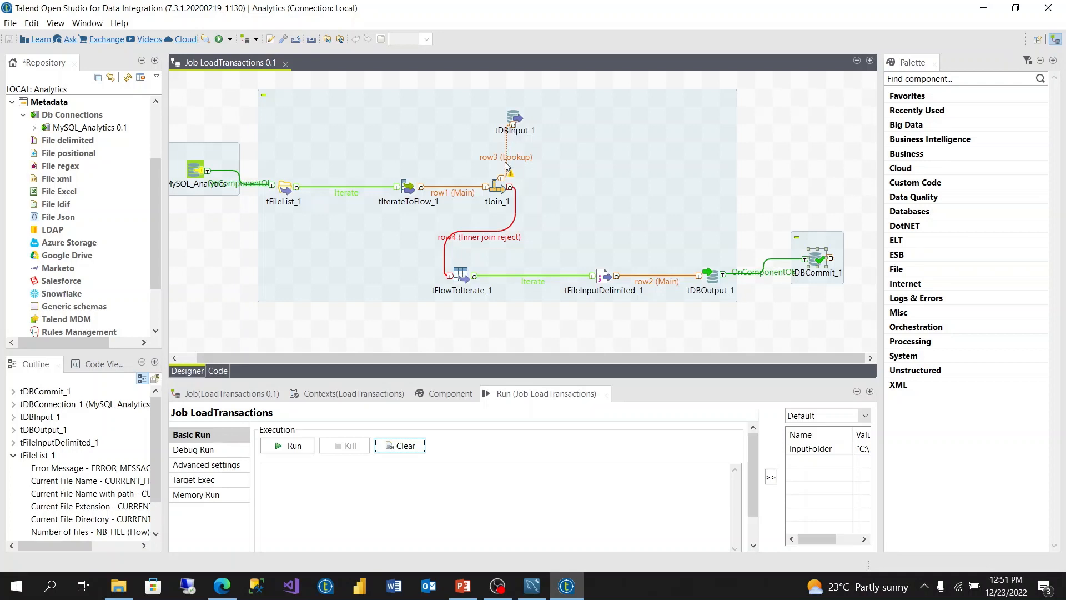
pyautogui.click(516, 123)
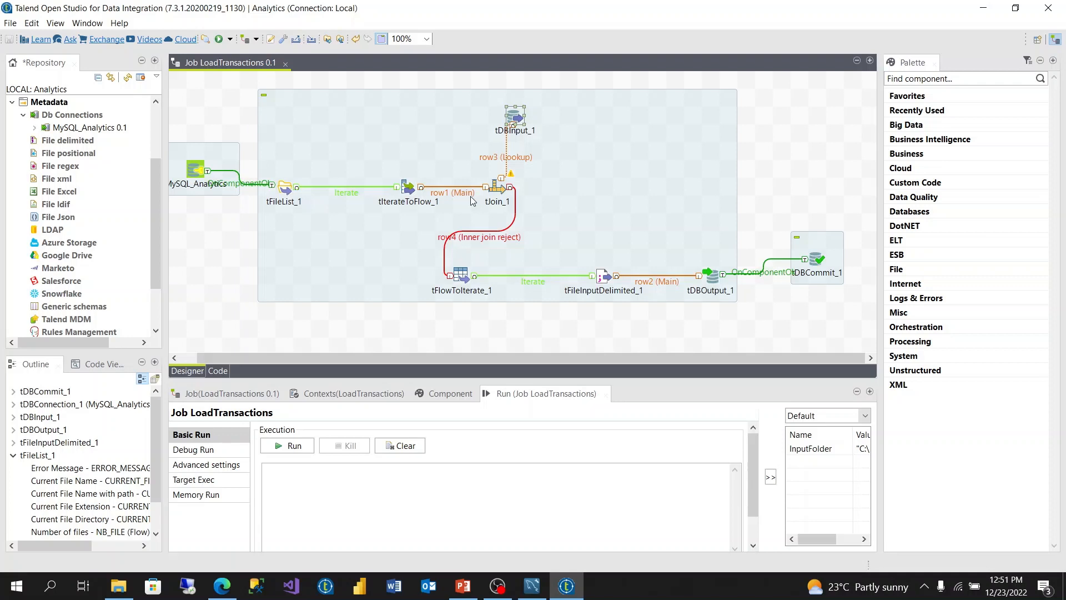
pyautogui.click(474, 238)
pyautogui.click(295, 450)
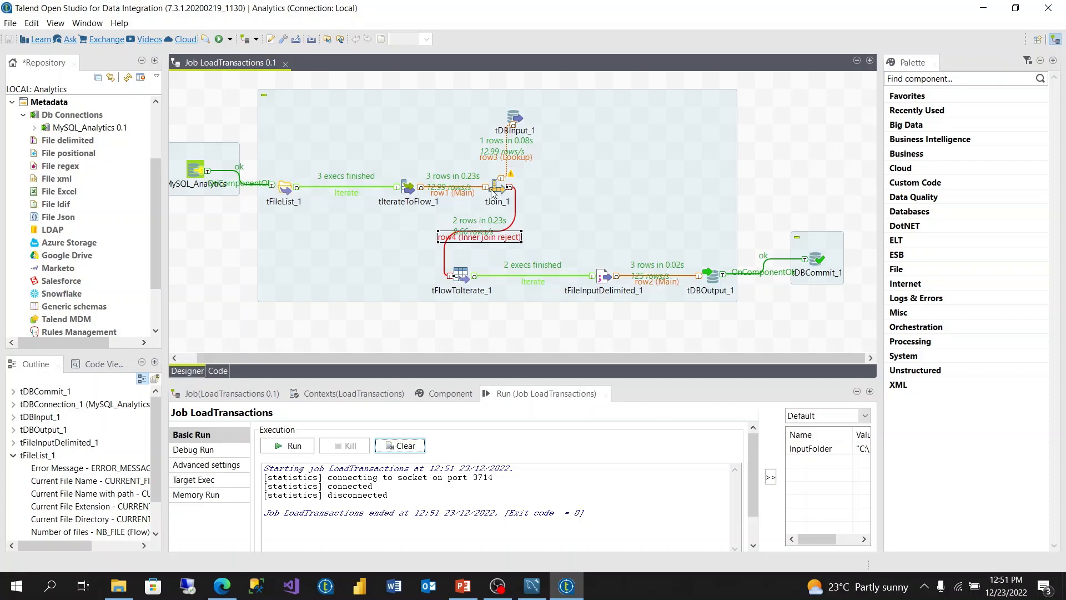
# Step: Re-run the transactions query to verify 6 rows dated 20221220 and 20221221
pyautogui.click(535, 597)
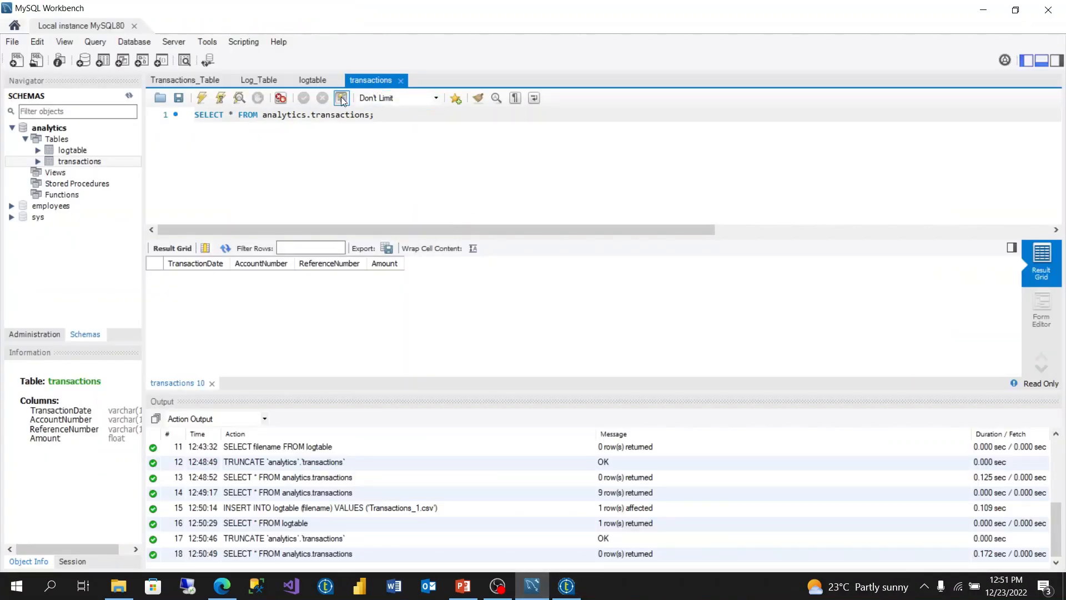
pyautogui.click(204, 100)
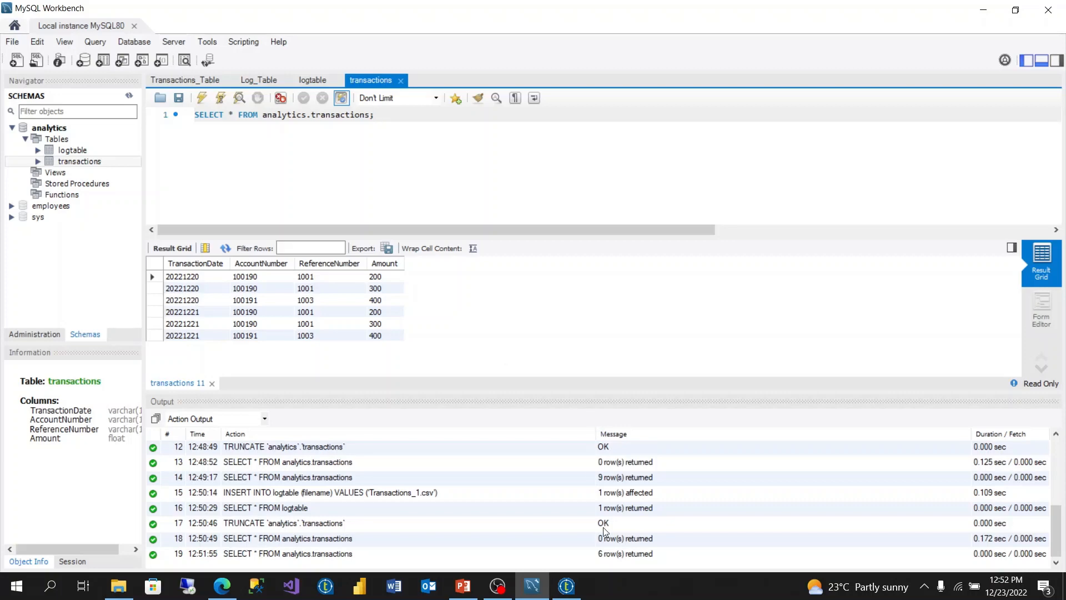
pyautogui.click(577, 581)
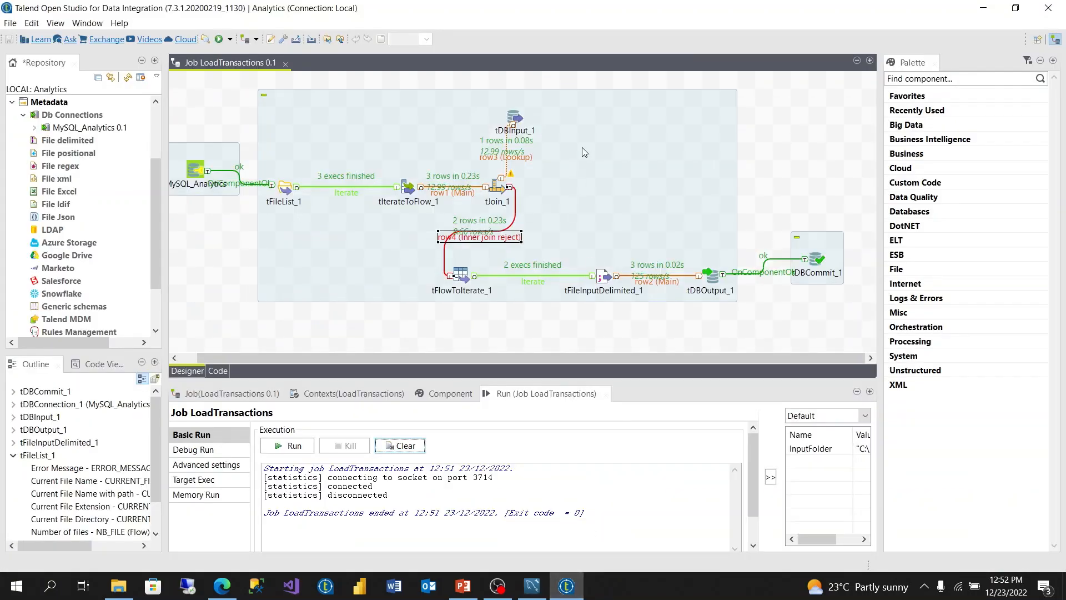